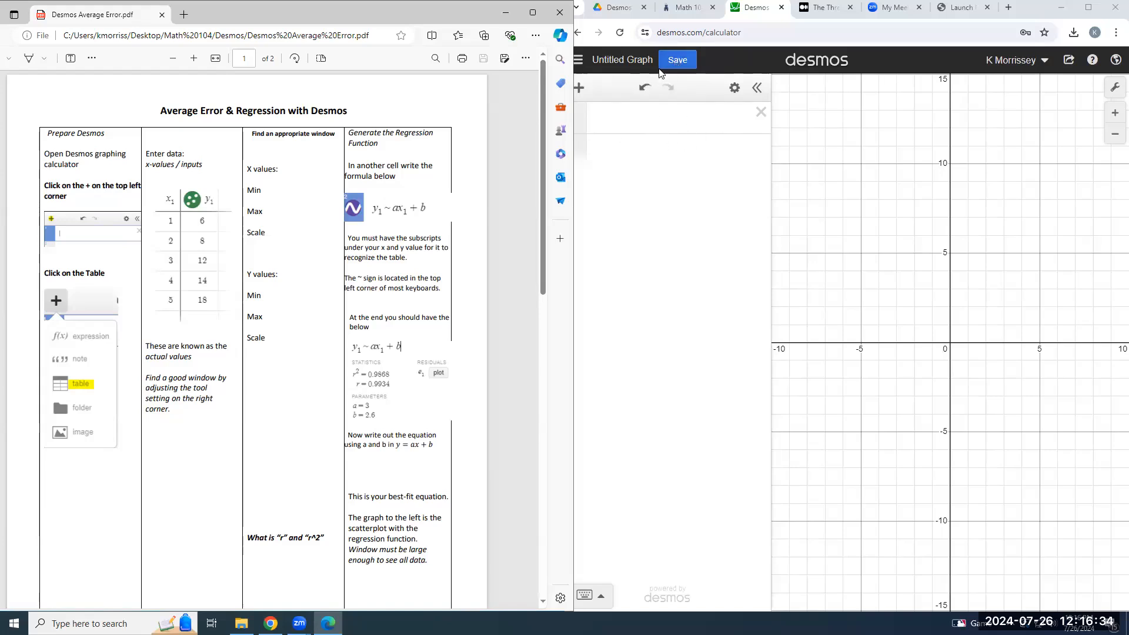
Save the untitled graph as "Average Error & Regression" and check it in the list of saved graphs.
click(677, 60)
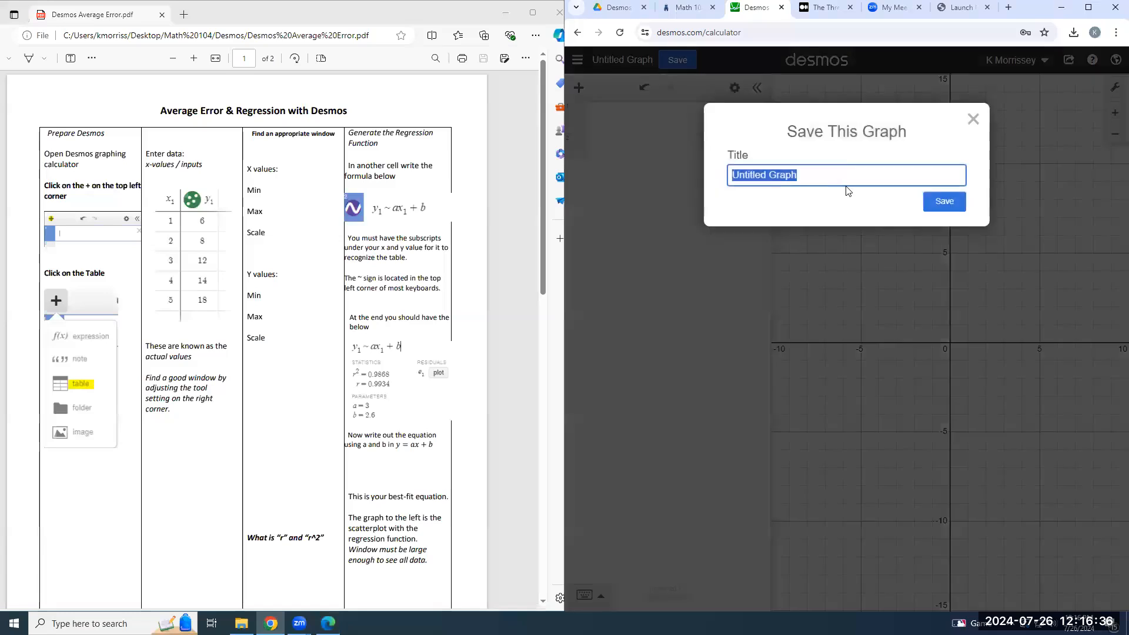
text(Av)
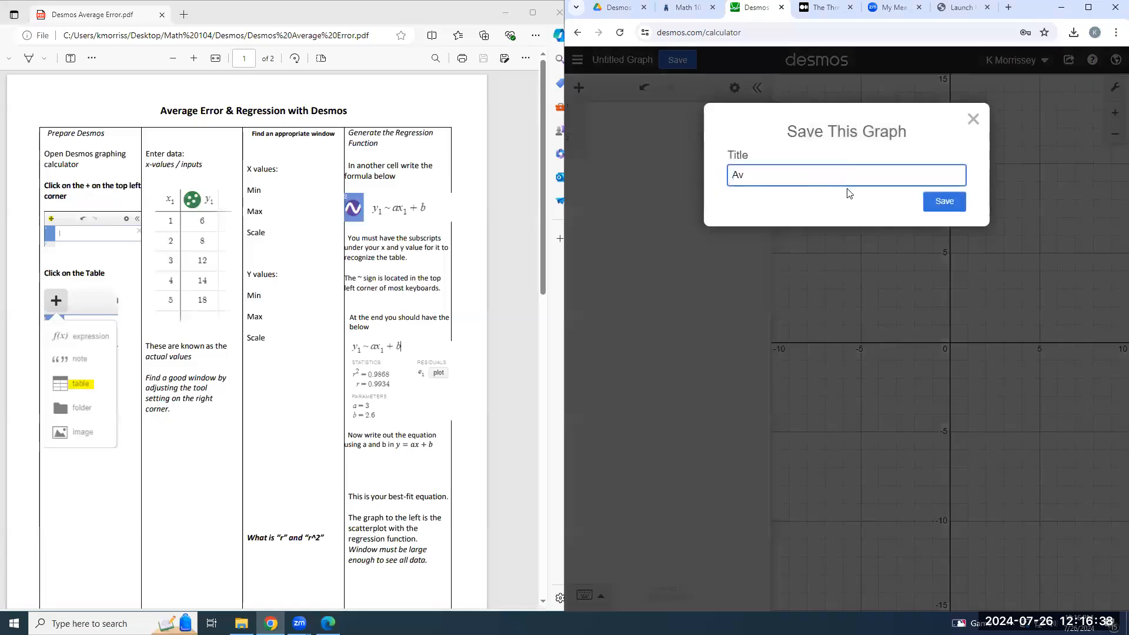
text(erage Error & Regression)
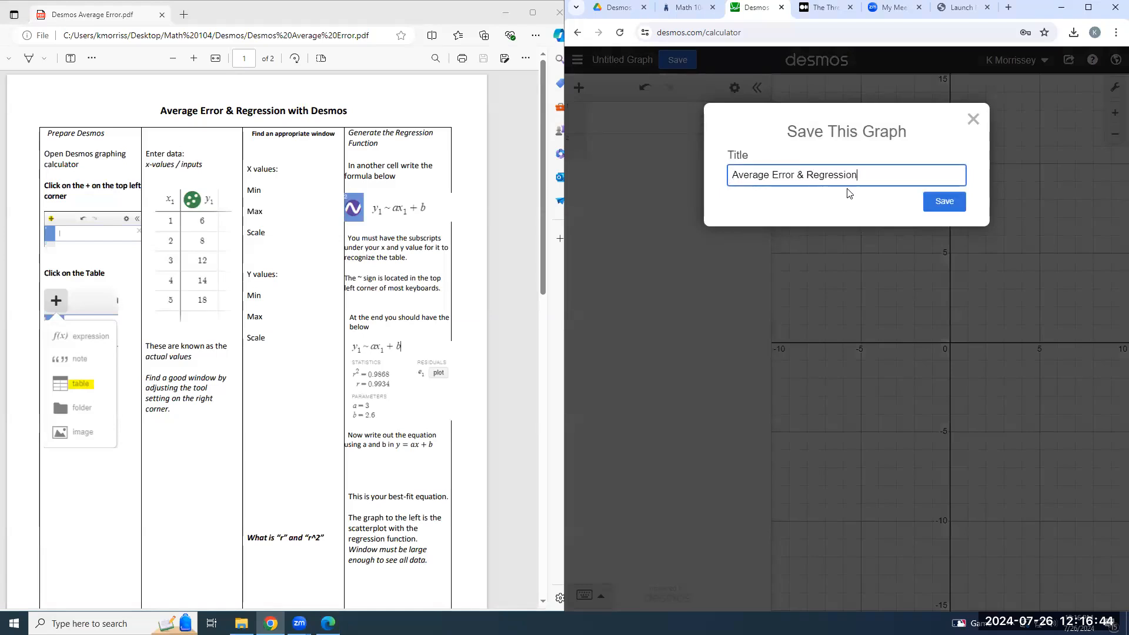
click(940, 201)
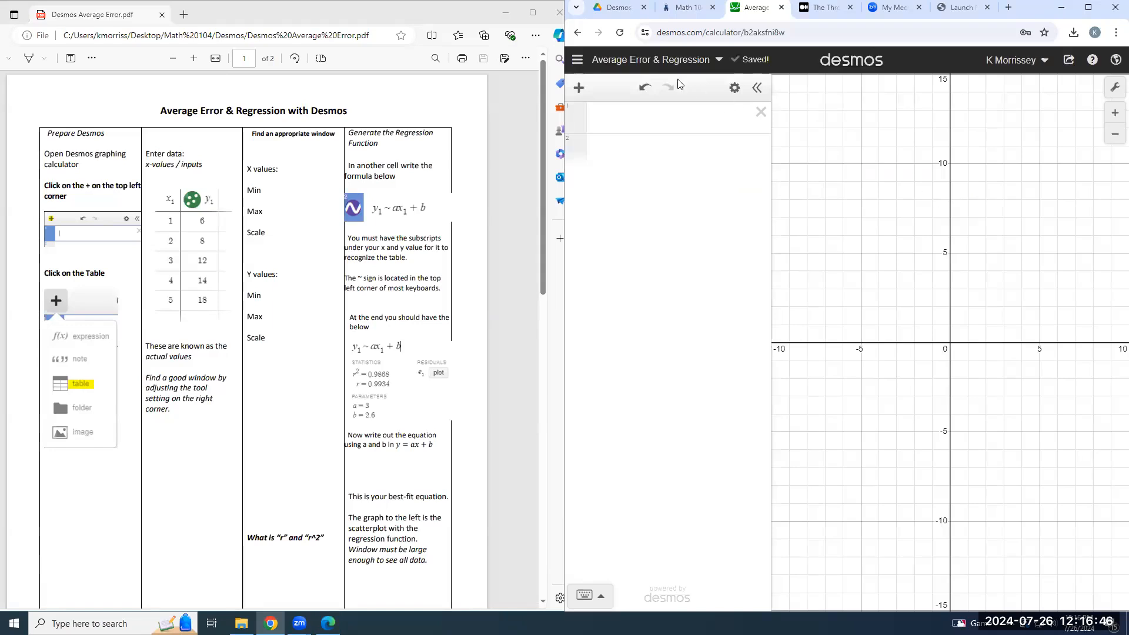
click(584, 62)
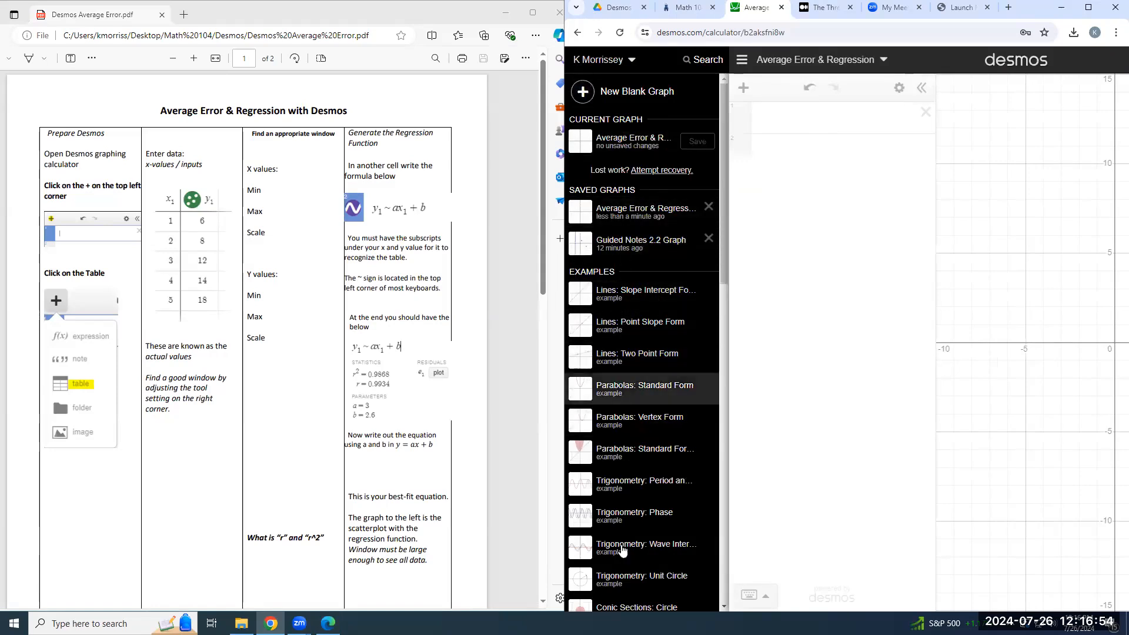
click(772, 126)
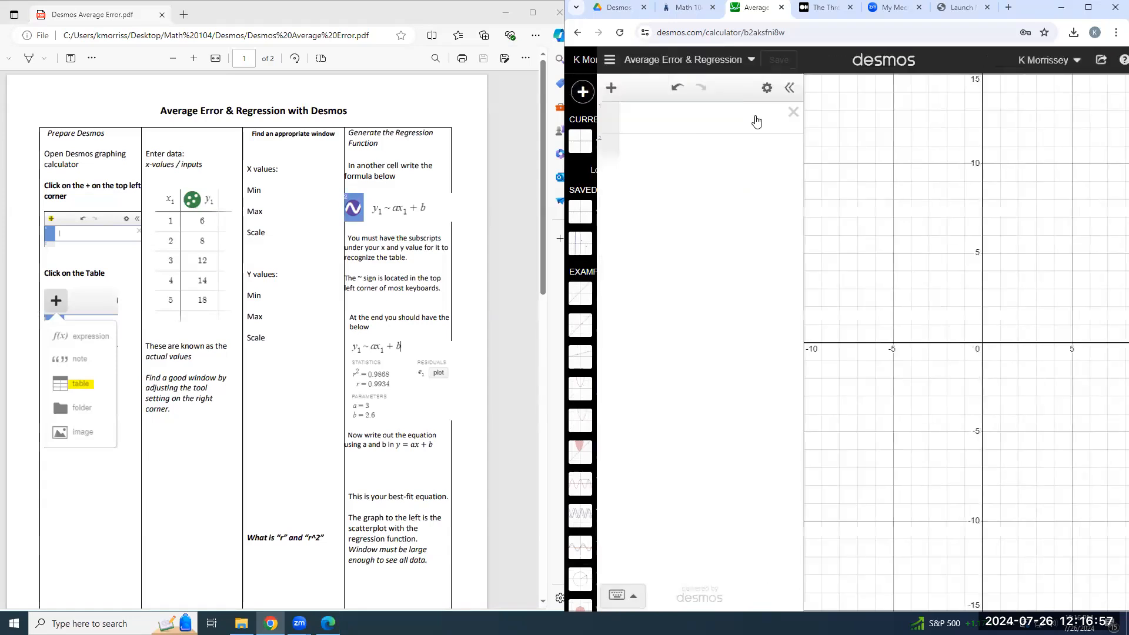
Add a table in the first expression line and enter 1, 2, 3, 4 and 5 in its x₁ column.
click(646, 122)
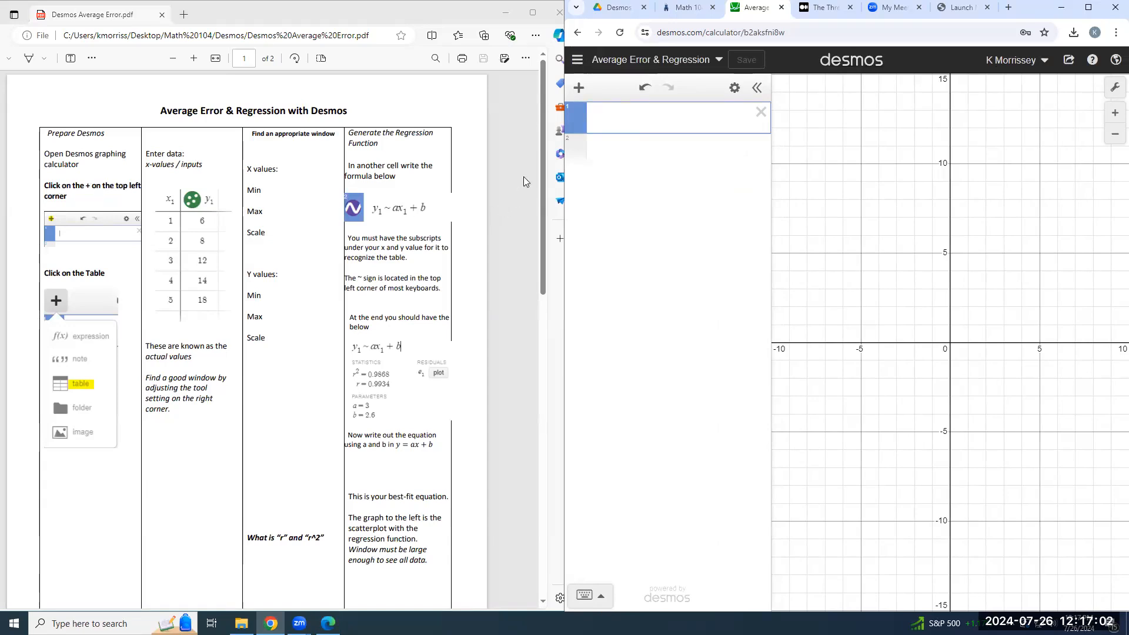
click(579, 89)
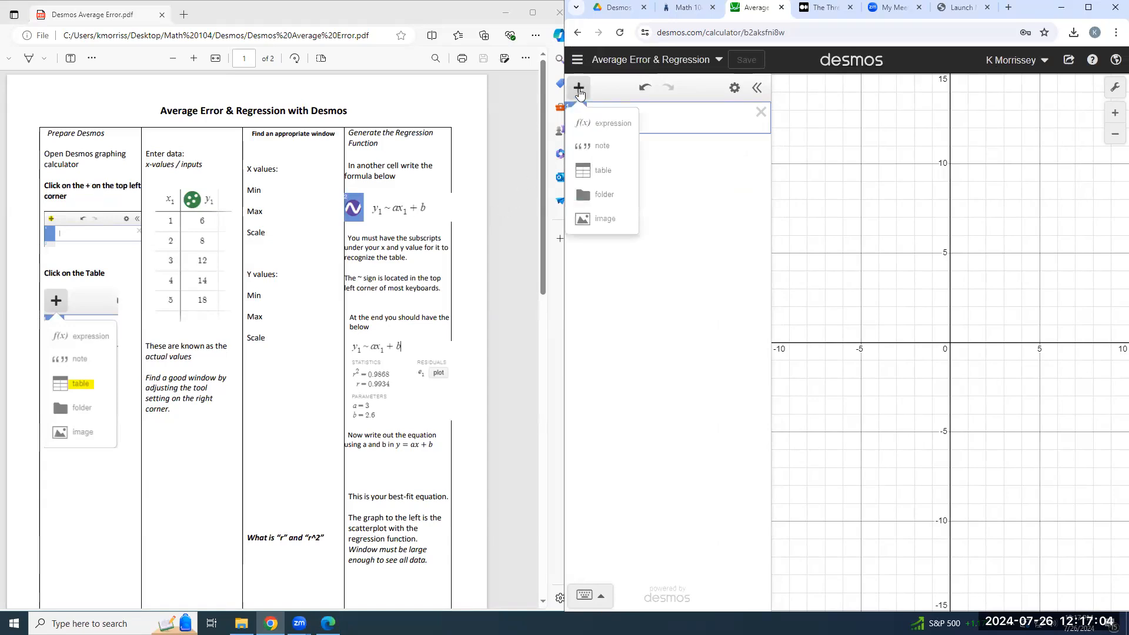
click(596, 171)
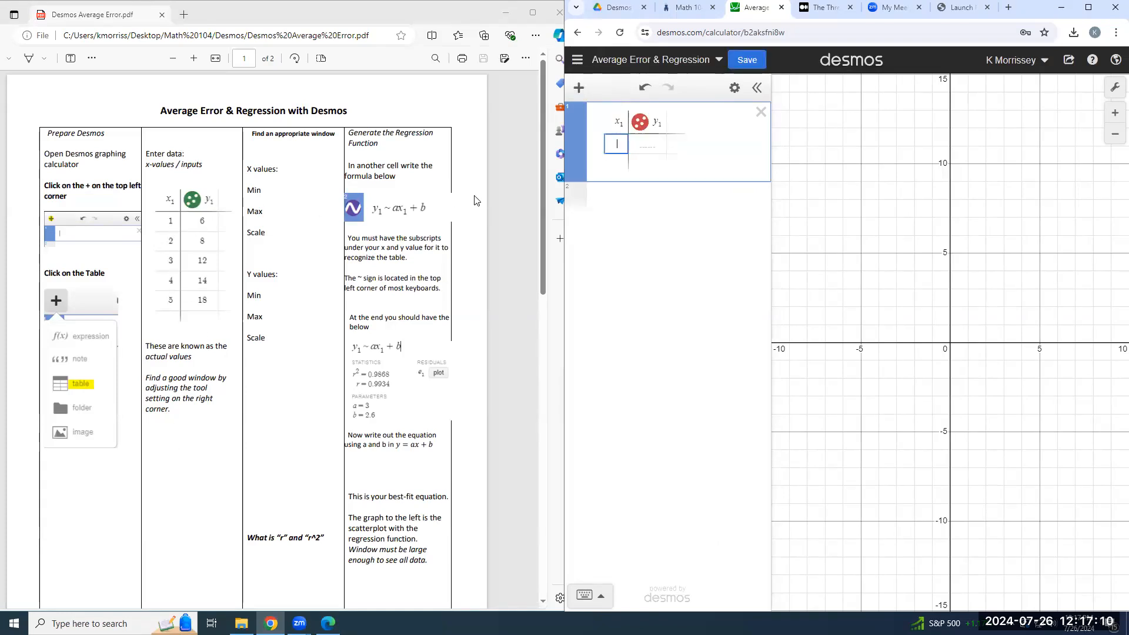
text(1)
key(Return)
text(2)
key(Return)
text(3)
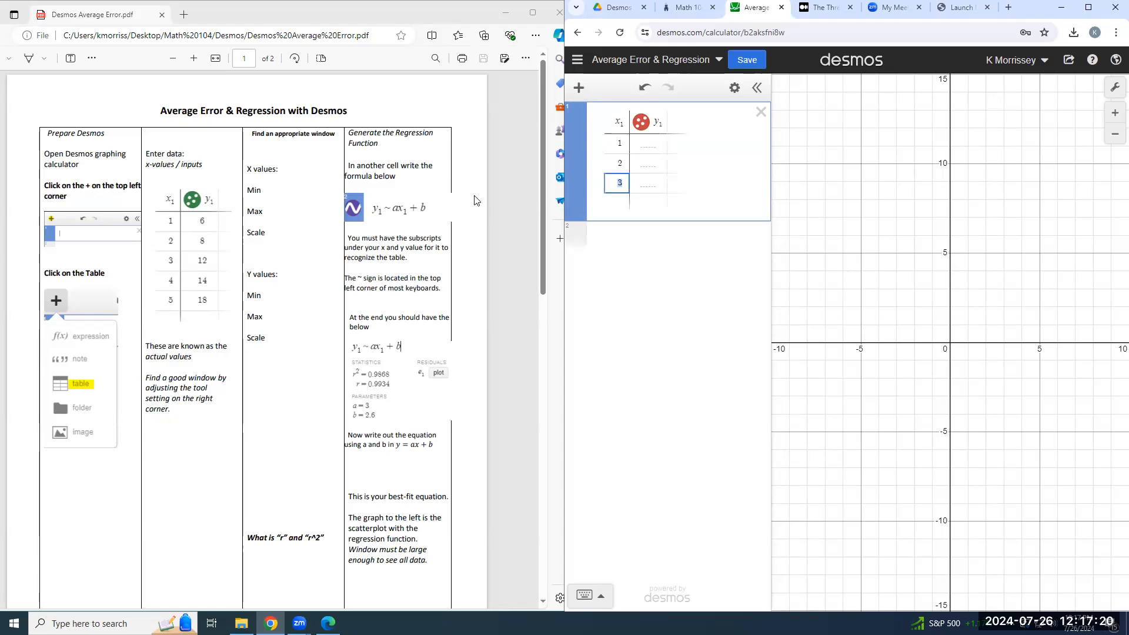
key(Return)
text(4)
key(Return)
text(5)
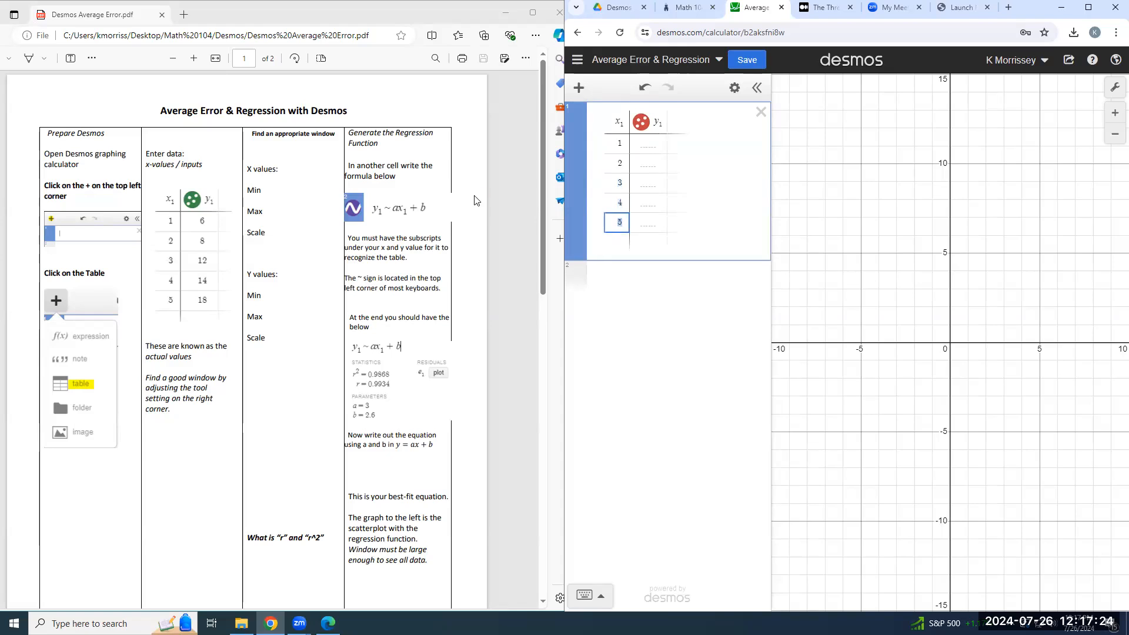
Fill the table's y₁ column with 6, 8, 12, 14 and 18.
click(649, 145)
text(6)
key(Return)
text(8)
key(Return)
text(12)
key(Return)
text(14)
key(Return)
text(18)
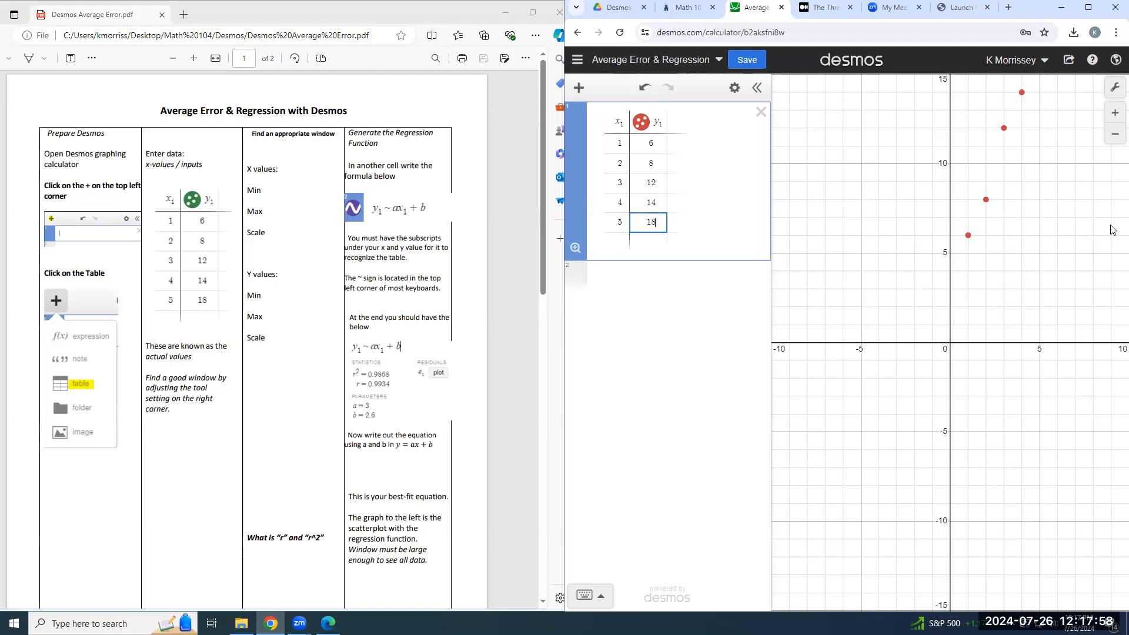
Set the graph's x-axis range from −2 to 8 in the graph settings.
click(1114, 87)
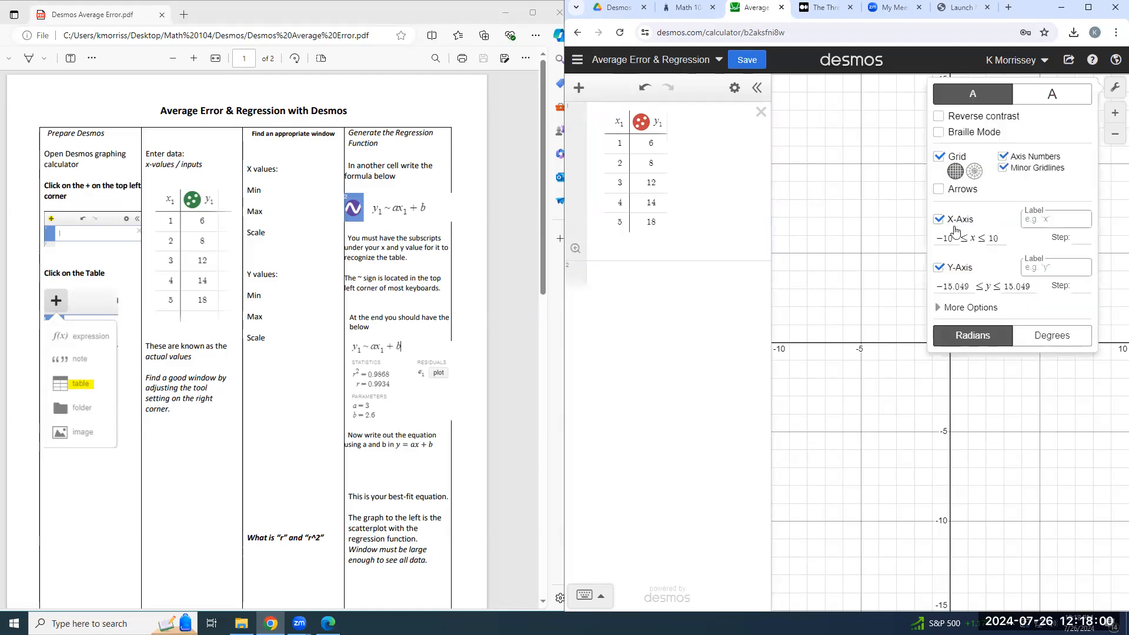
click(953, 240)
key(BackSpace)
key(BackSpace)
key(BackSpace)
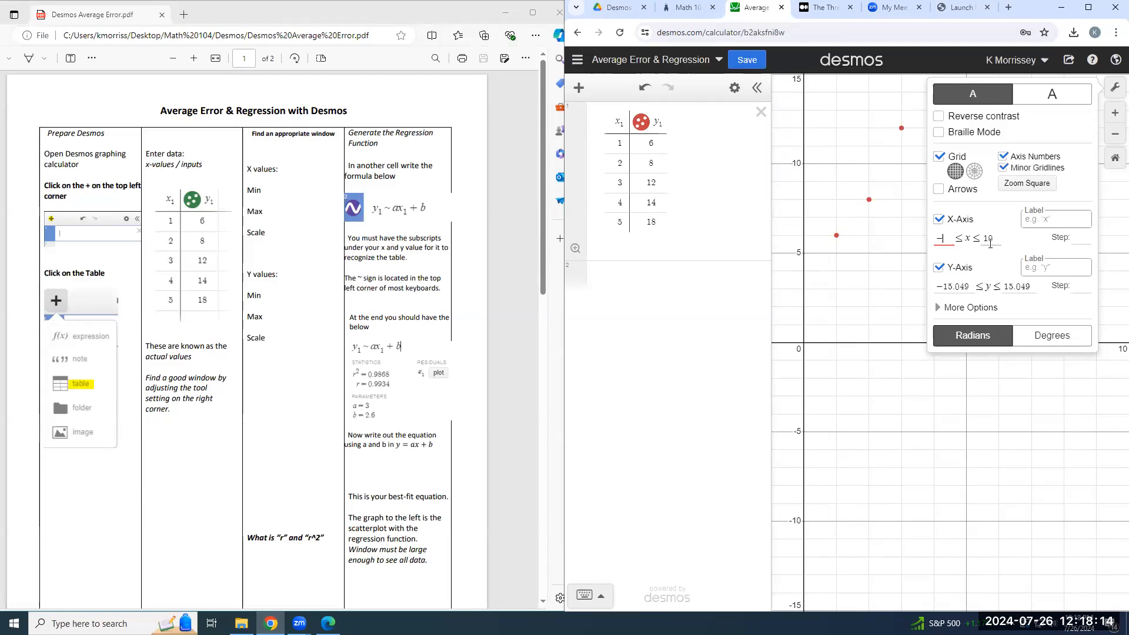
text(1)
key(BackSpace)
text(2)
click(994, 237)
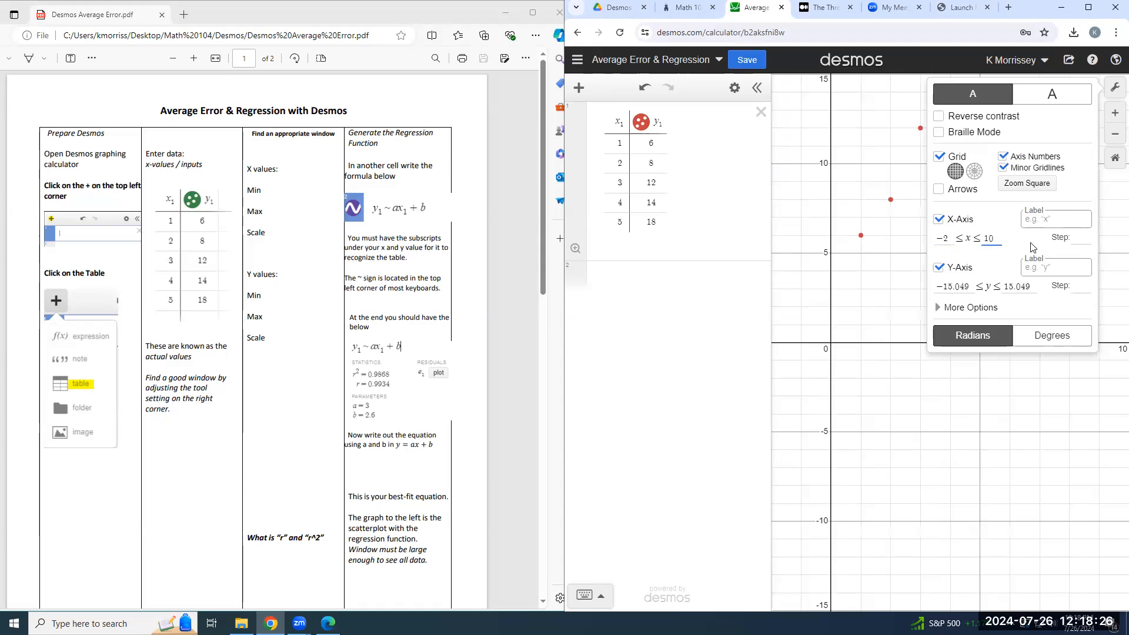
key(BackSpace)
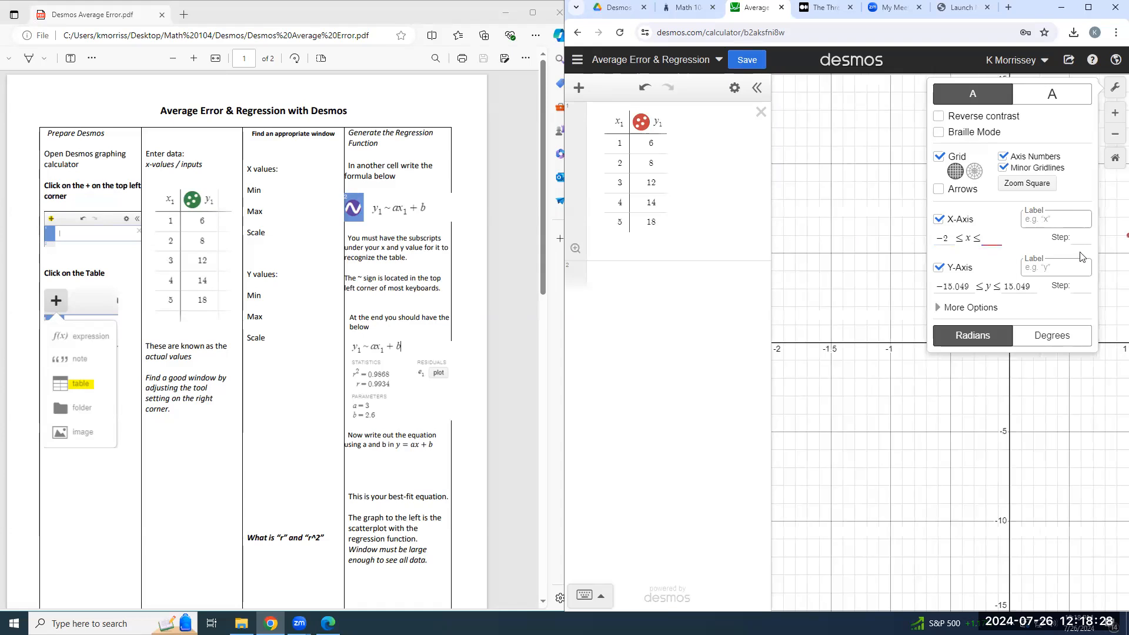
text(8)
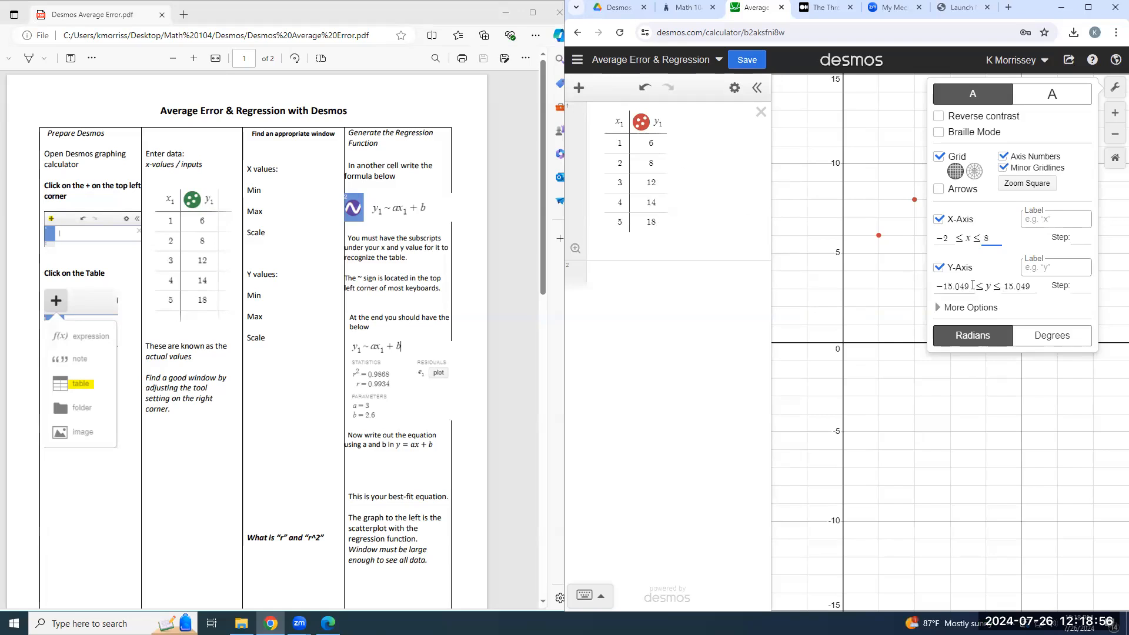
Set the y-axis range from −5 to 25 and view the scatterplot with the expression list temporarily hidden.
drag(970, 286, 938, 287)
text(-5)
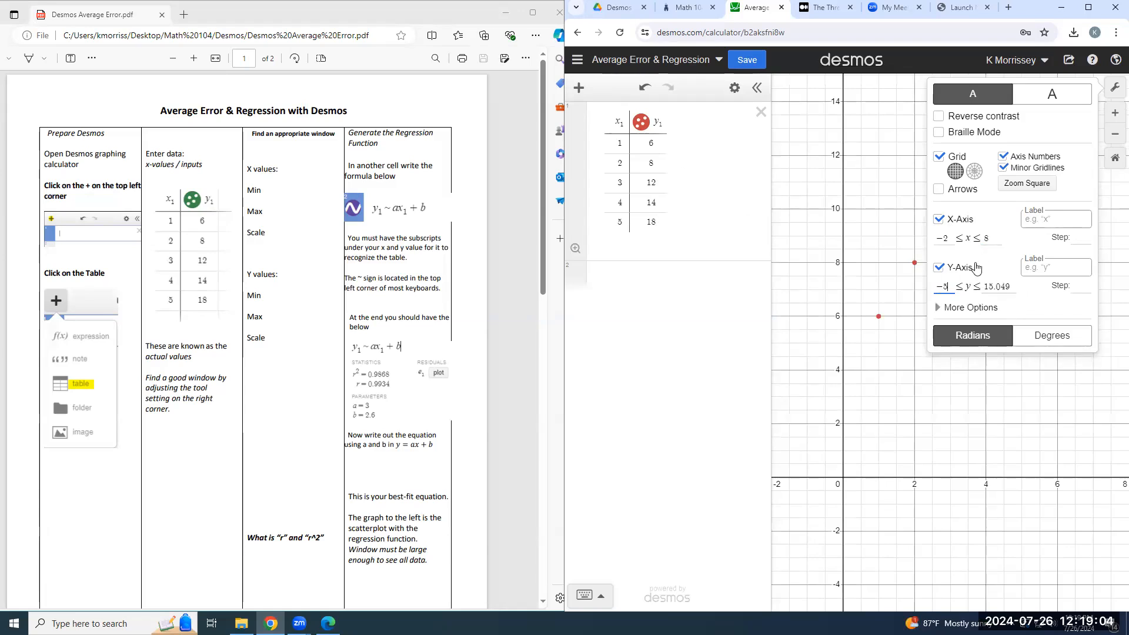
click(1012, 288)
key(BackSpace)
key(BackSpace)
key(BackSpace)
key(BackSpace)
key(BackSpace)
key(BackSpace)
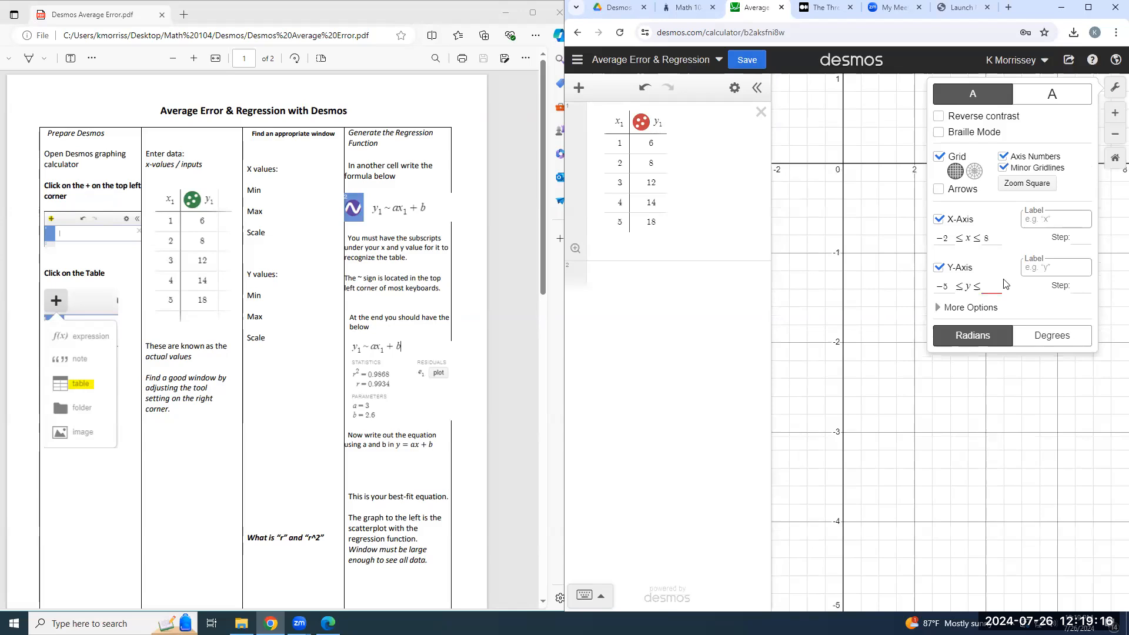
text(25)
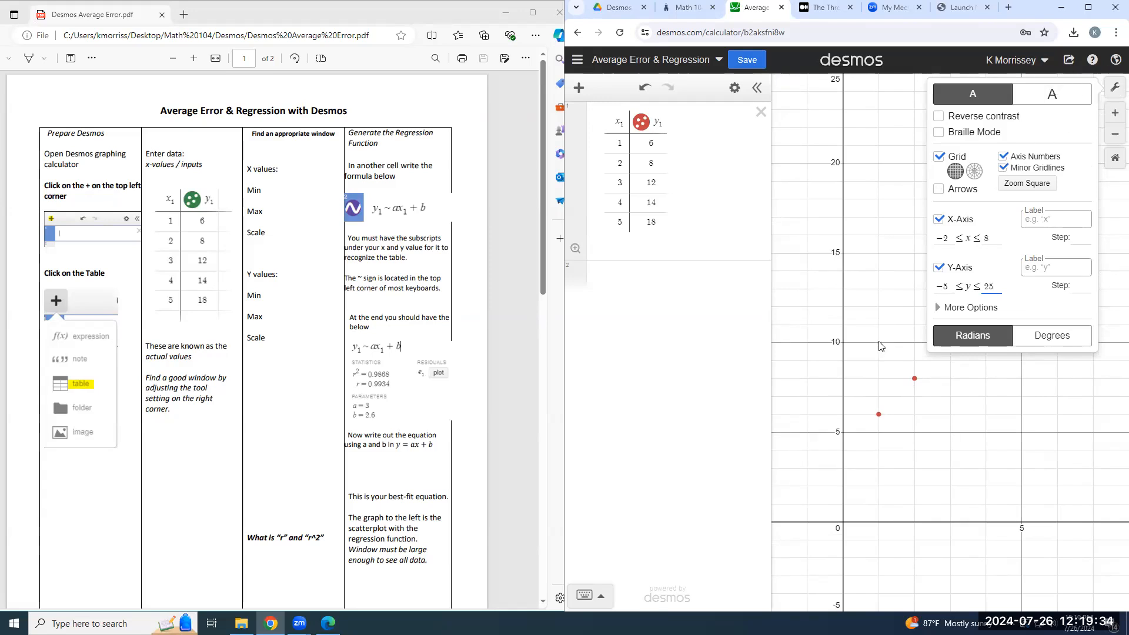
click(1003, 168)
click(1116, 93)
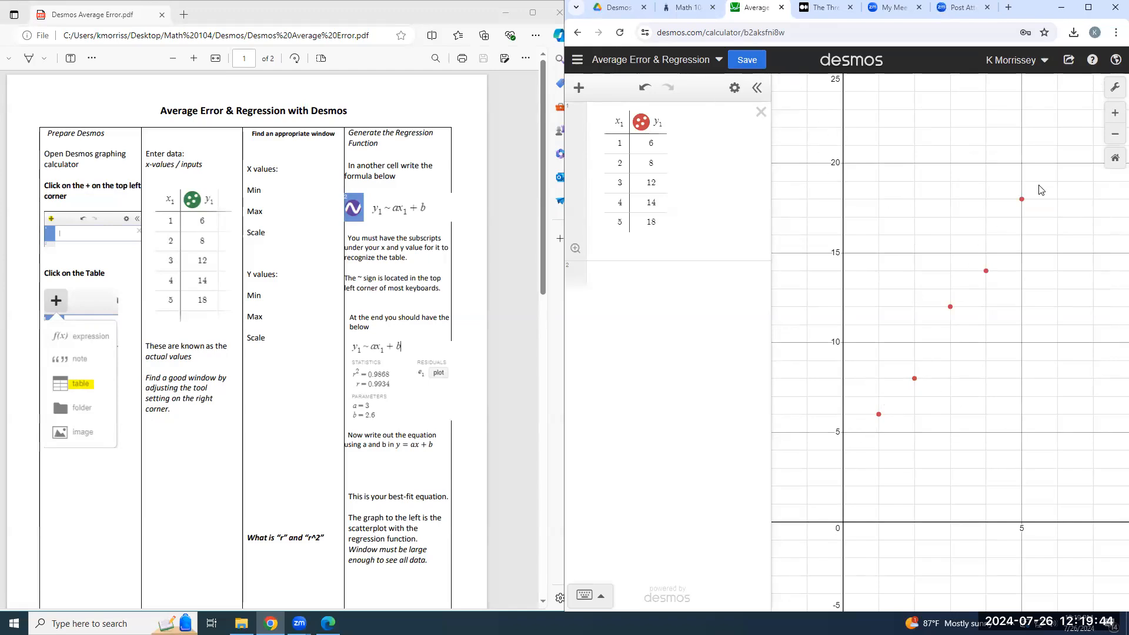
click(757, 88)
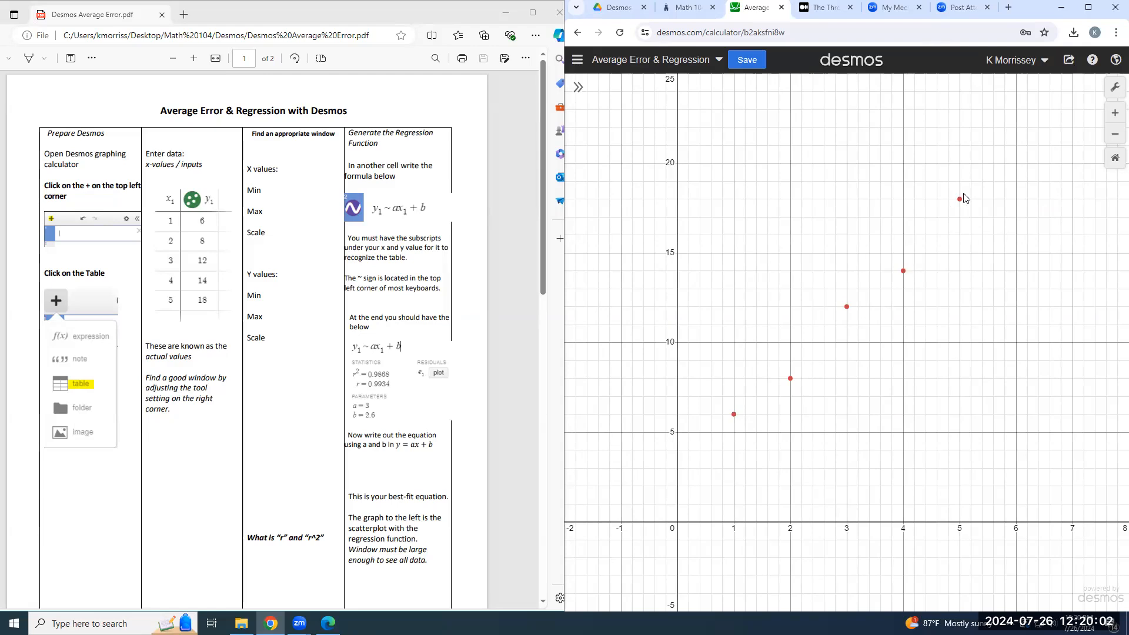
click(578, 88)
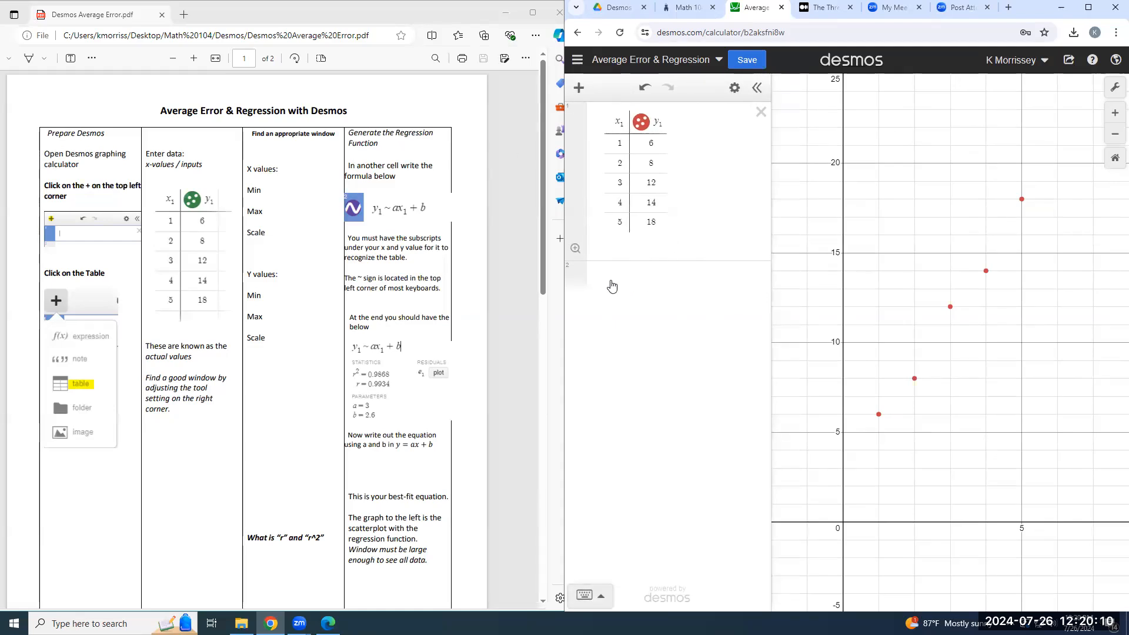
Start the regression formula with y₁ ~ in the line below the table, consulting the QWERTY keyboard picture for the symbols.
click(587, 283)
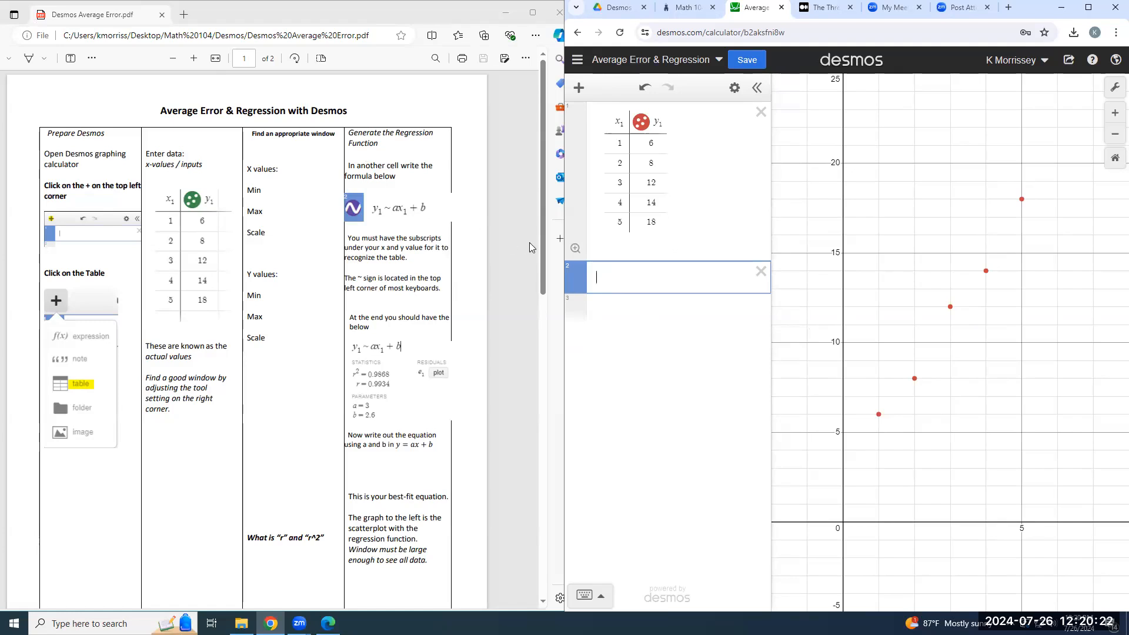
text(y)
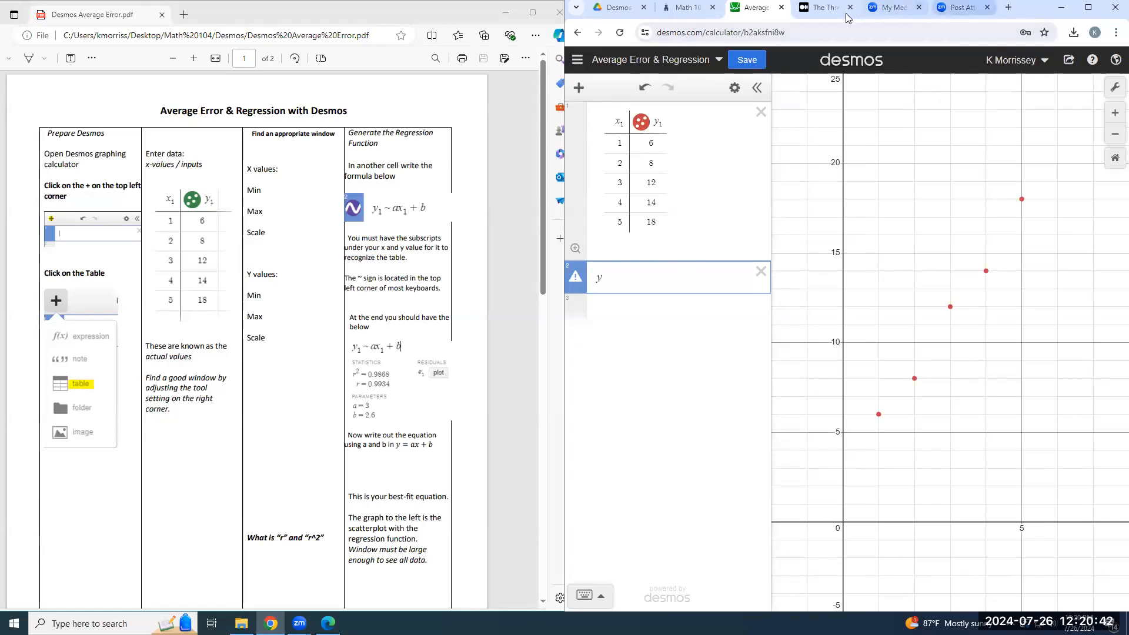
click(824, 8)
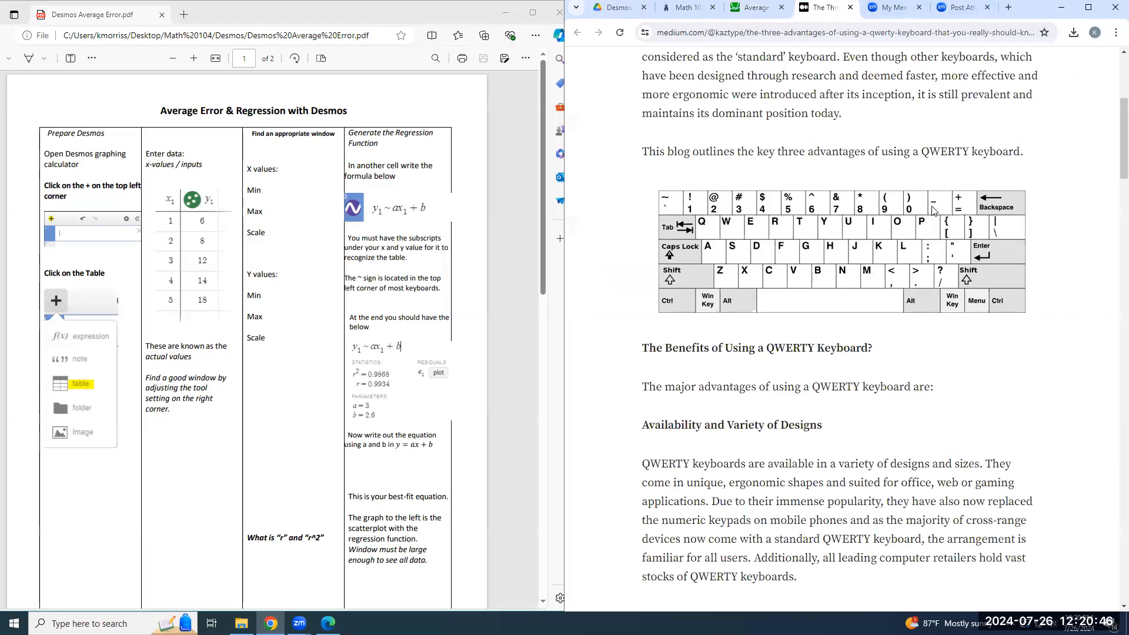
click(754, 8)
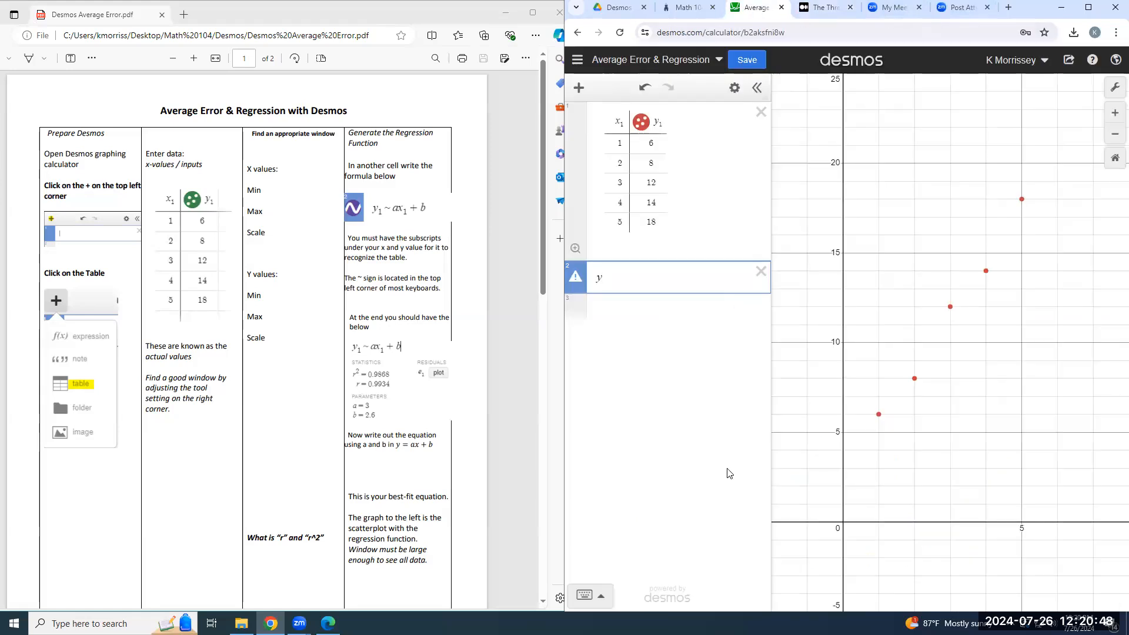
text(1)
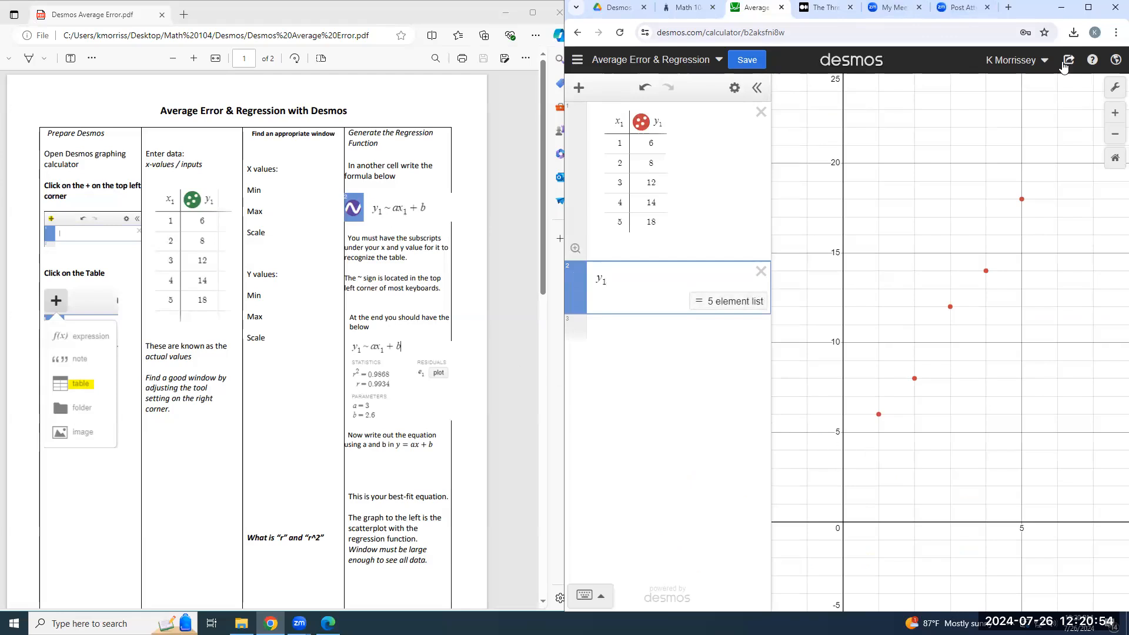
click(834, 8)
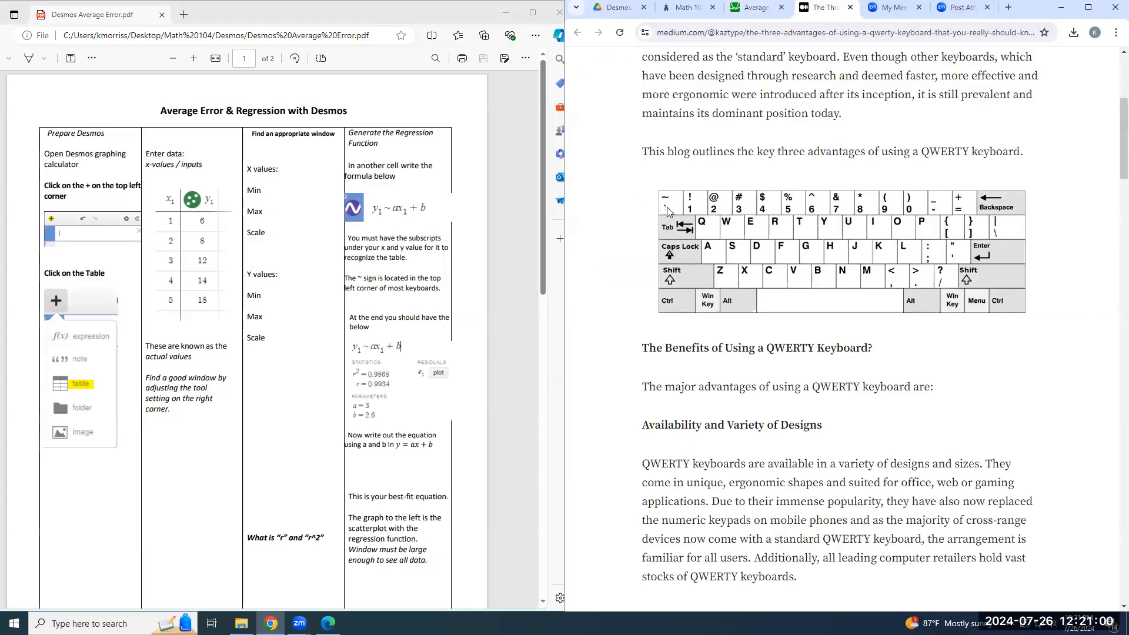
click(774, 18)
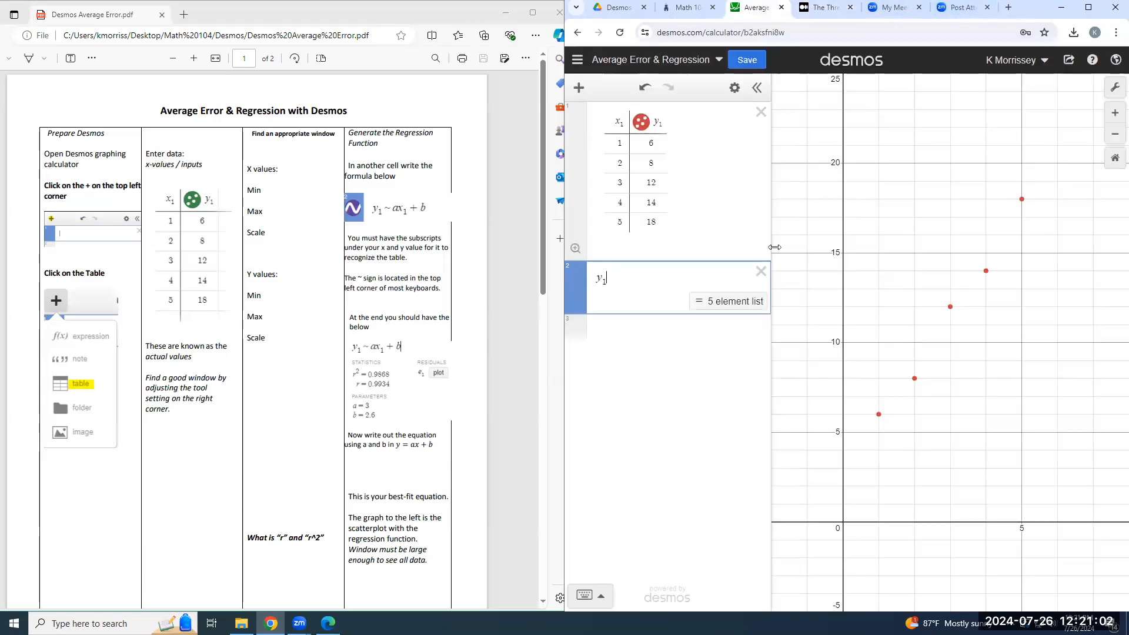
text(~)
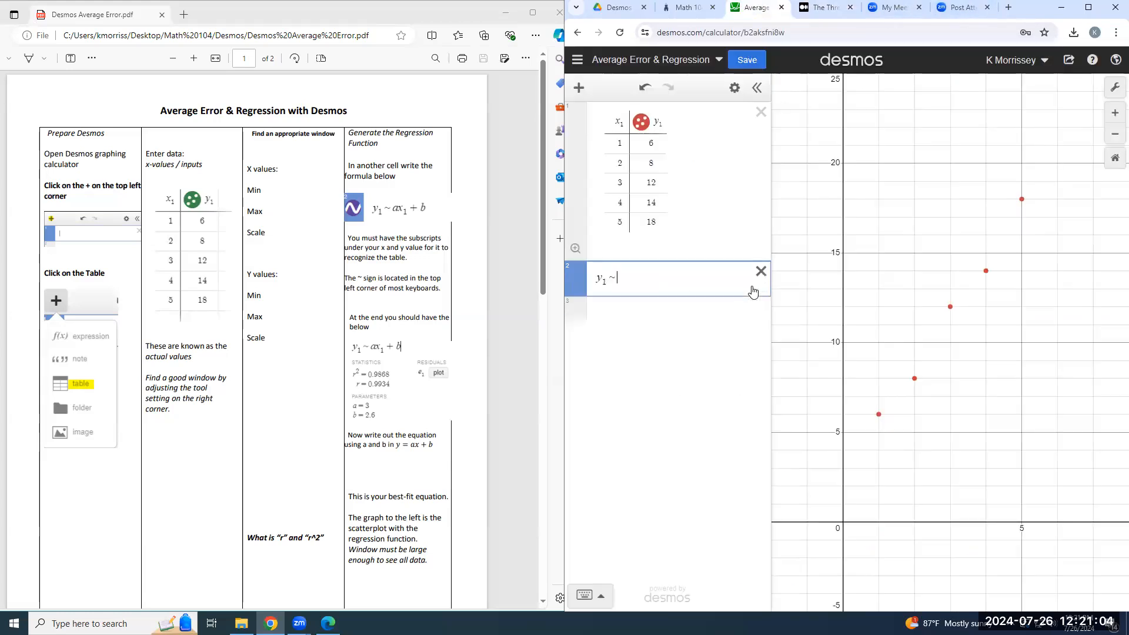
Complete the regression formula with ax₁ + b after y₁ ~, consulting the QWERTY keyboard picture once more.
click(823, 7)
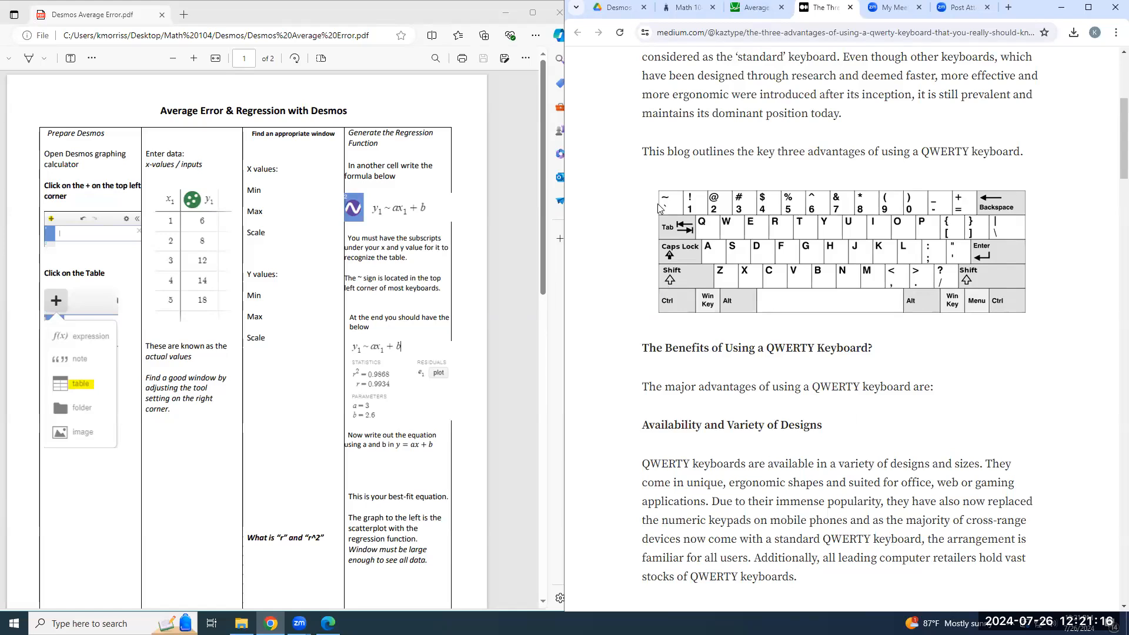
click(748, 6)
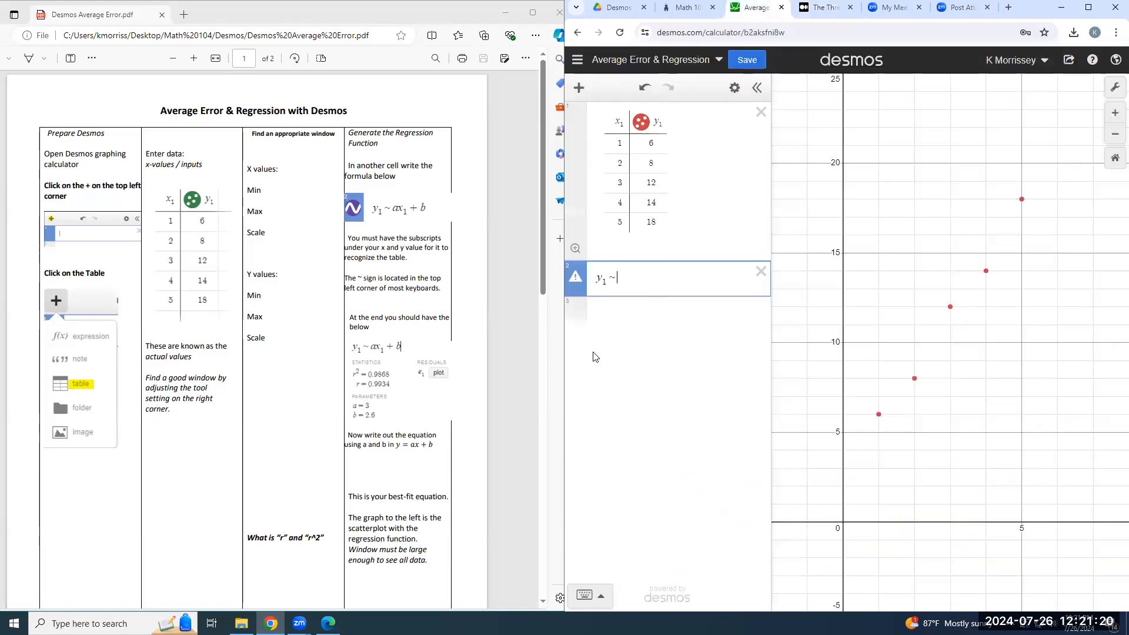
text(ax)
text(1)
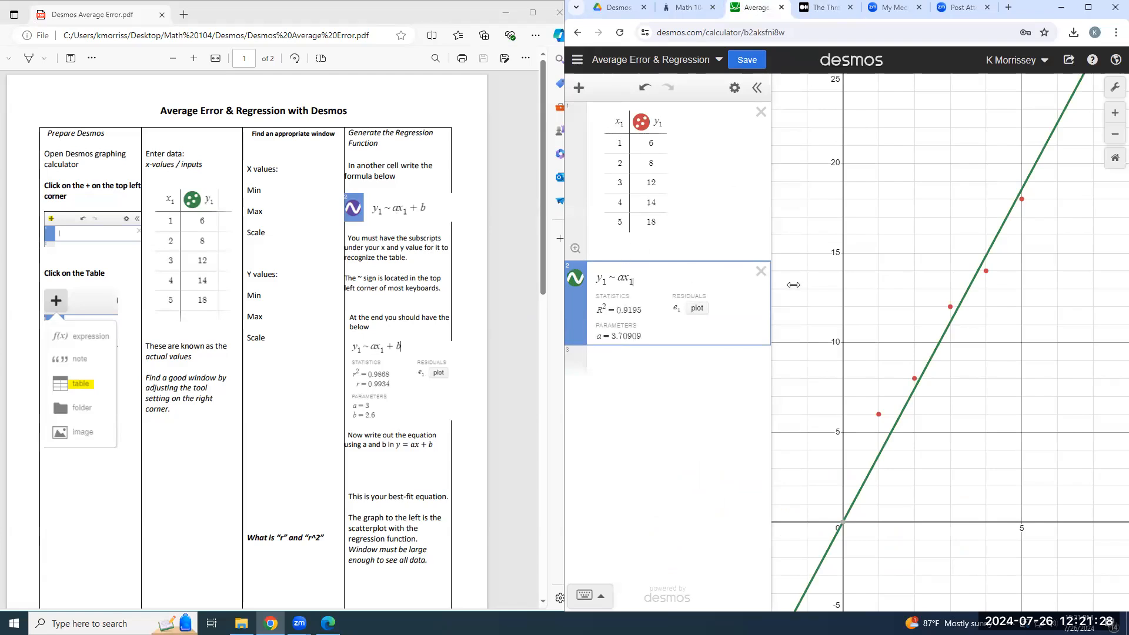
text(+ )
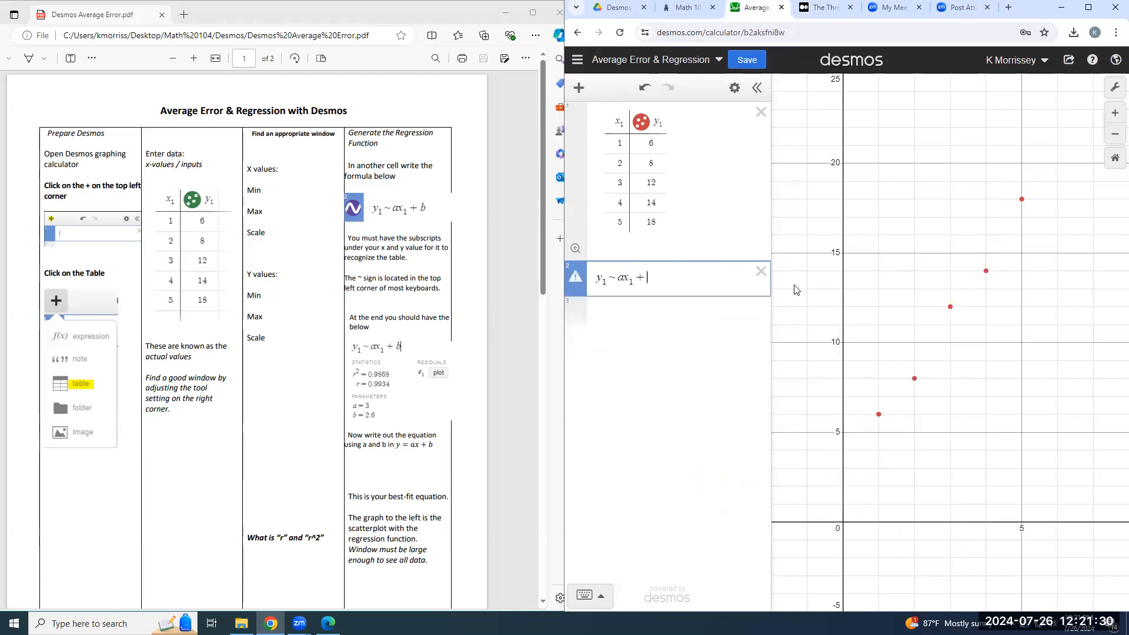
text(b)
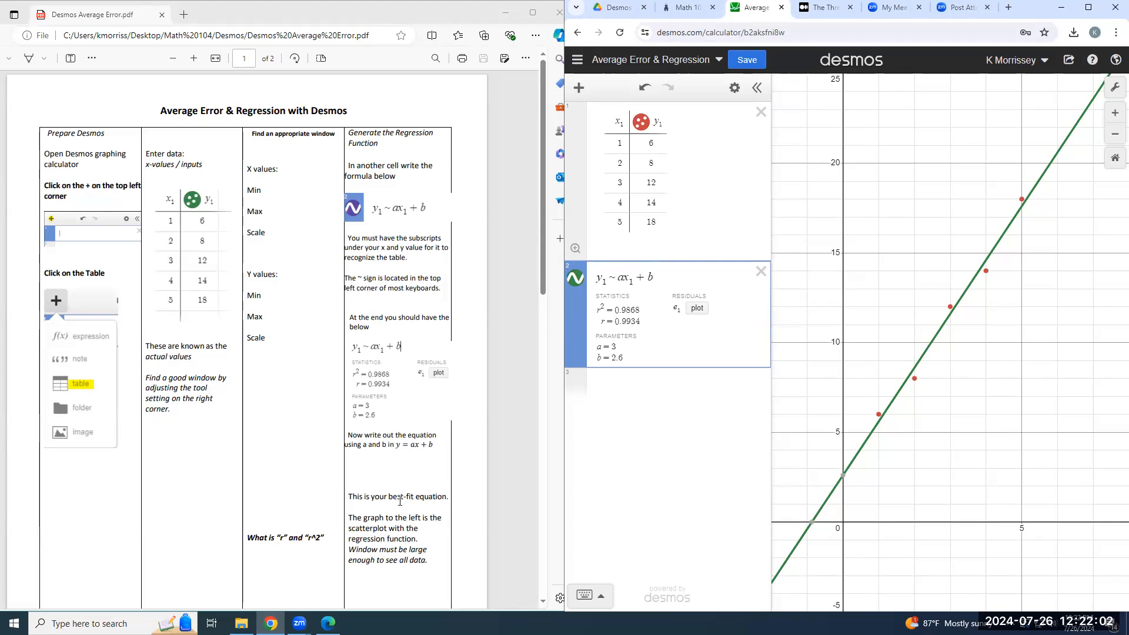
Examine how the regression line fits the points with the expression list temporarily hidden, and inspect the r statistic.
scroll(400, 500, down, 1)
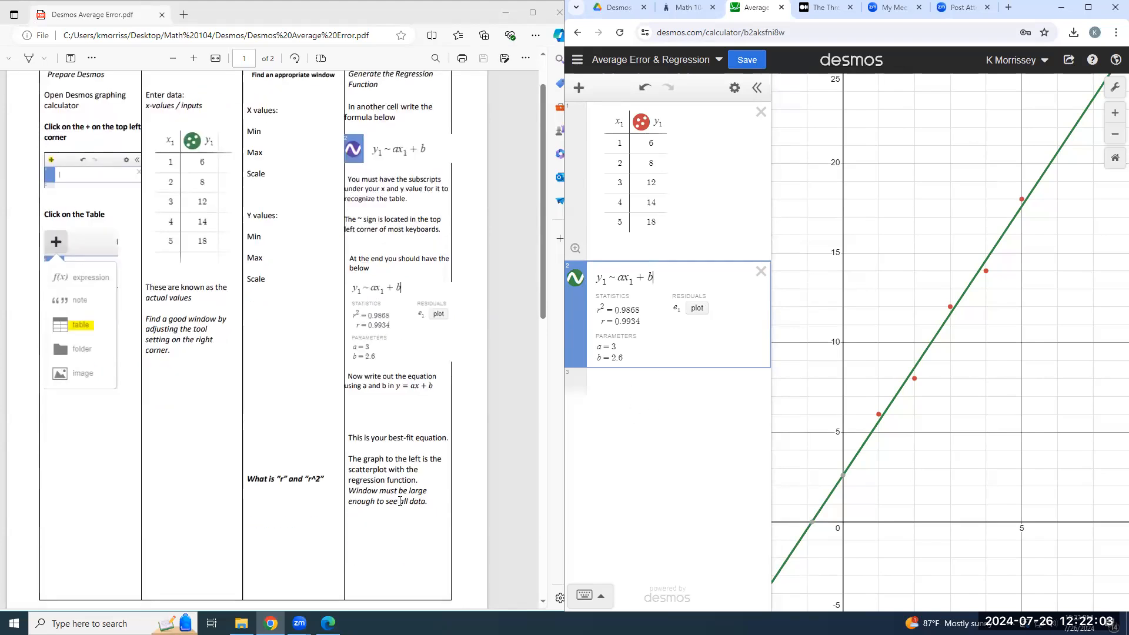
click(755, 88)
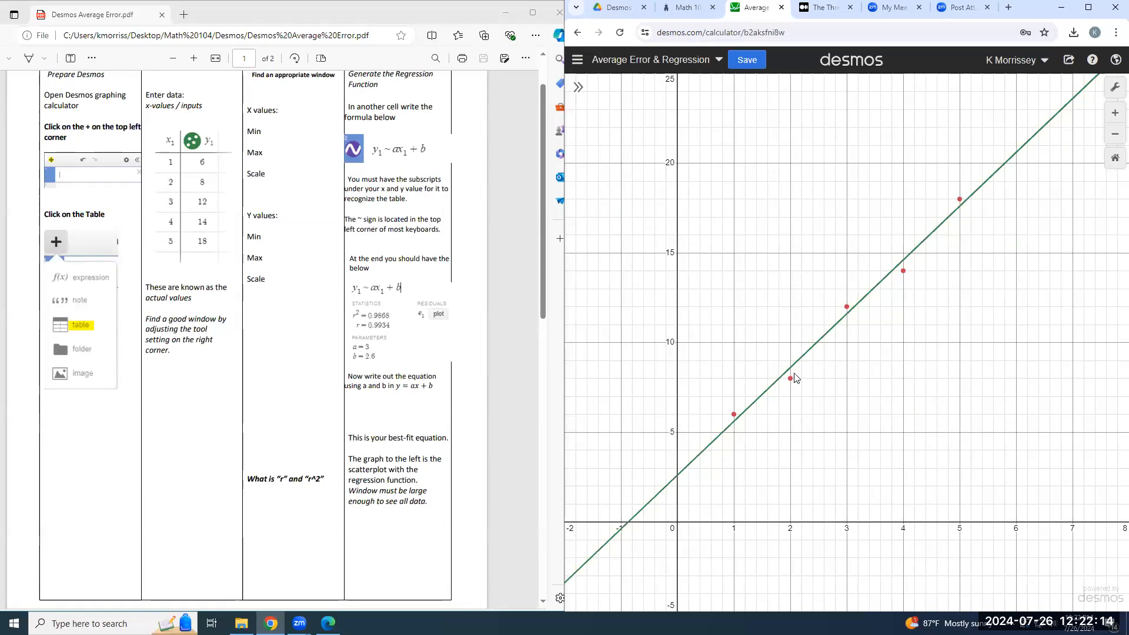
click(578, 87)
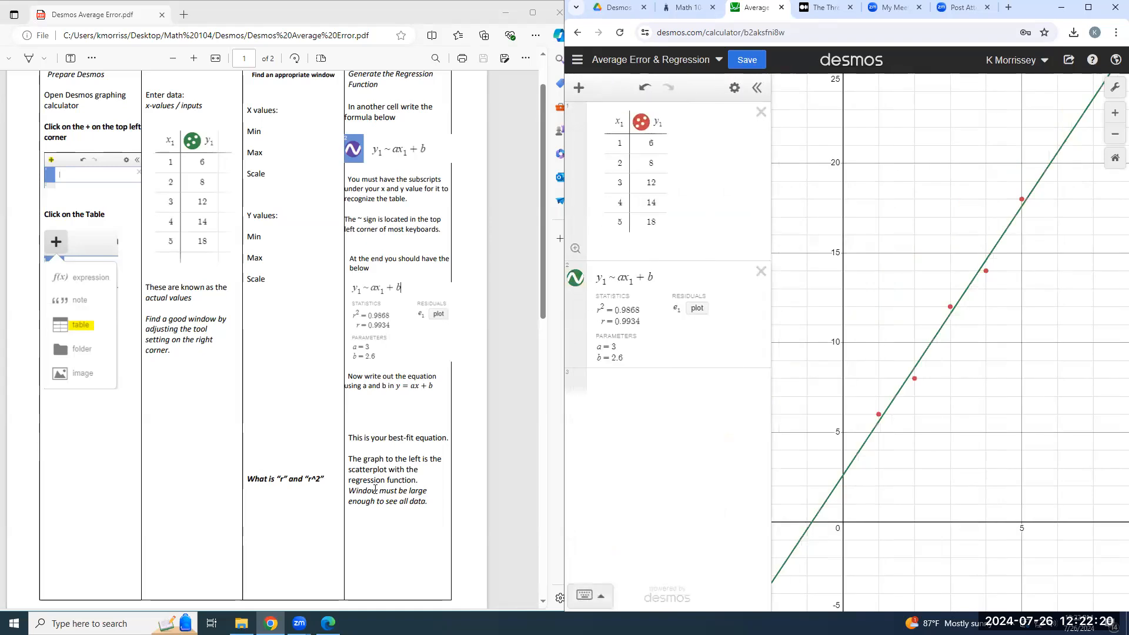
drag(600, 322, 642, 322)
drag(644, 323, 601, 321)
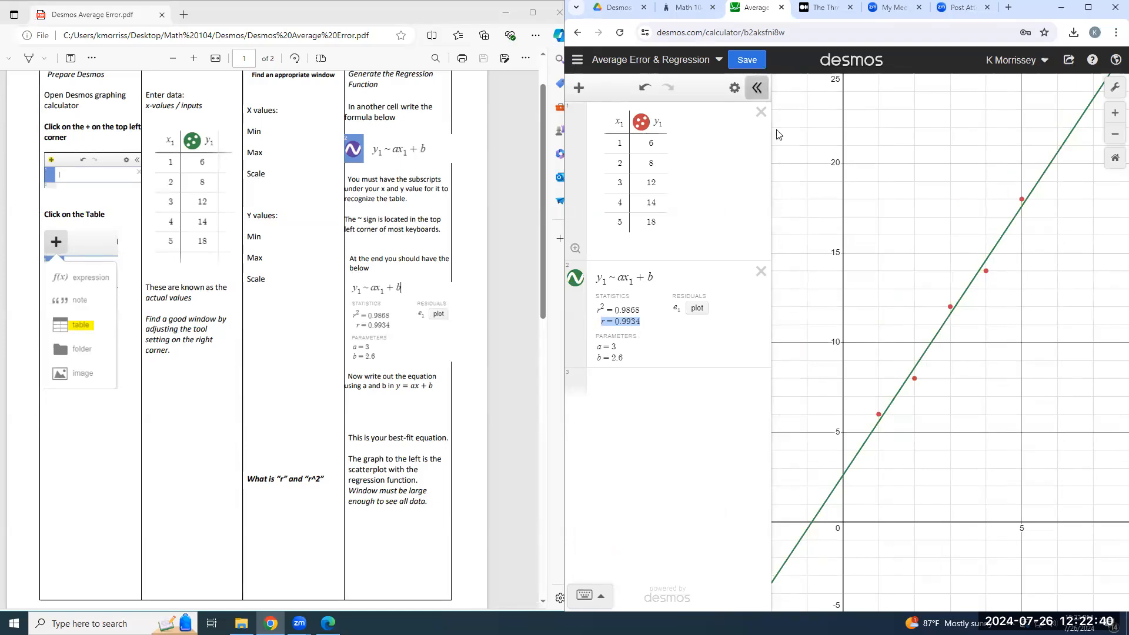
click(757, 88)
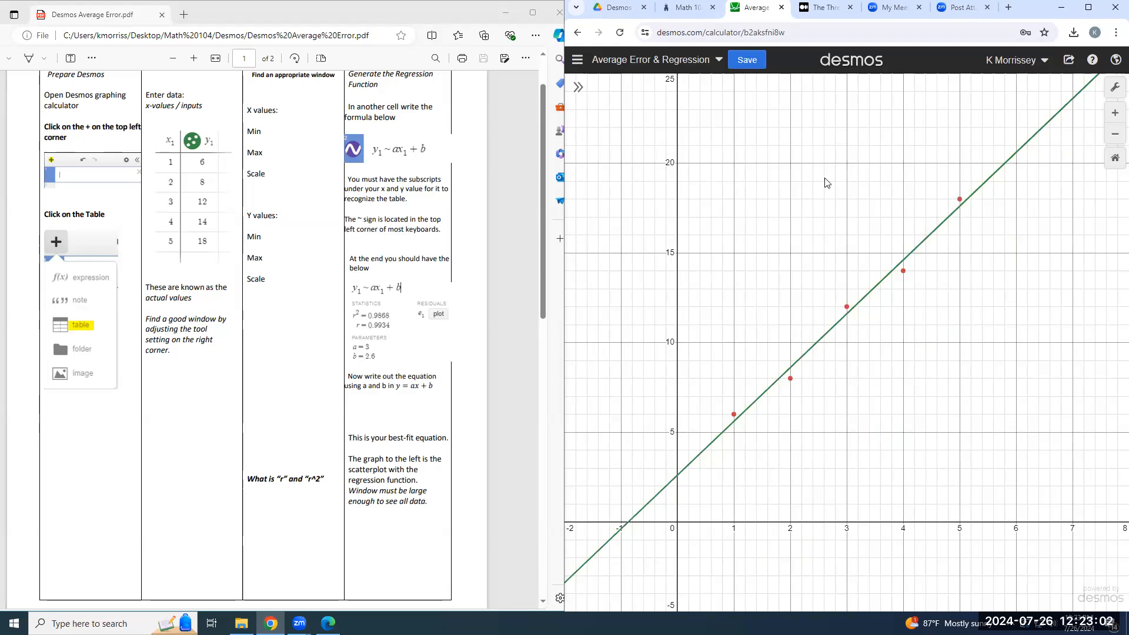
click(579, 88)
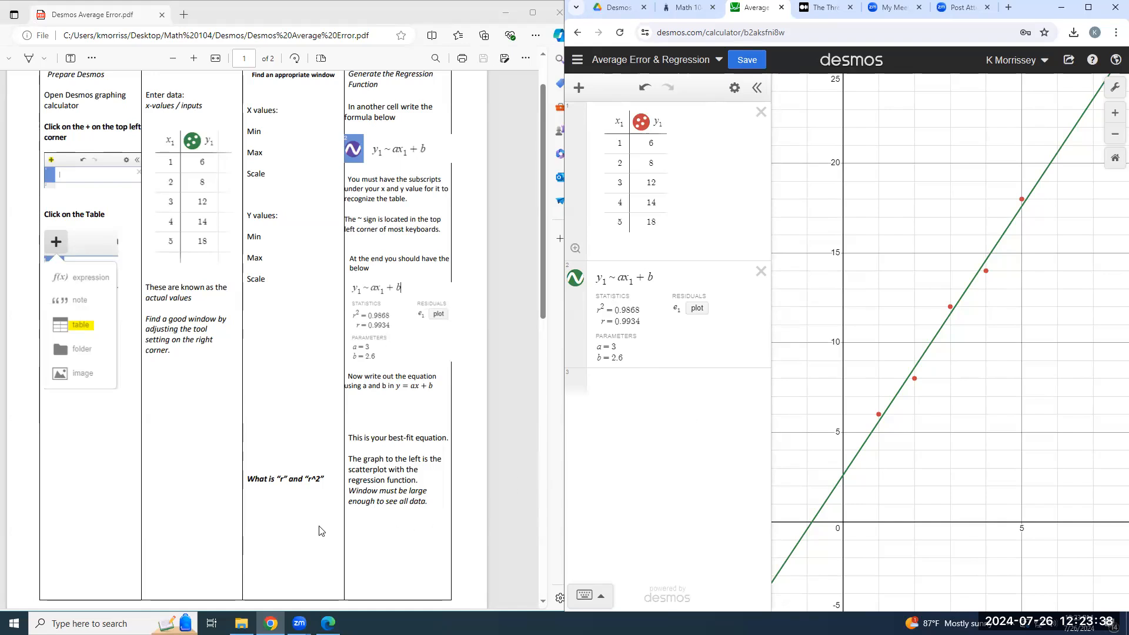
Consult the residual plot instructions on the worksheet's second page and plot the linear regression's residuals e₁.
scroll(321, 531, up, 2)
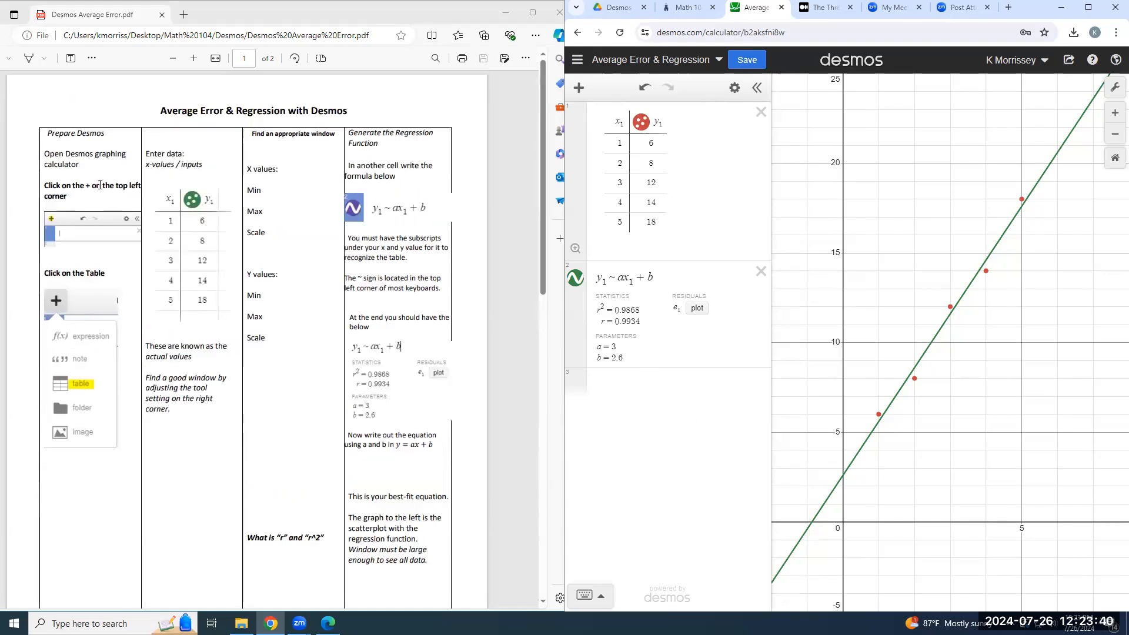
scroll(323, 315, down, 5)
scroll(318, 314, down, 5)
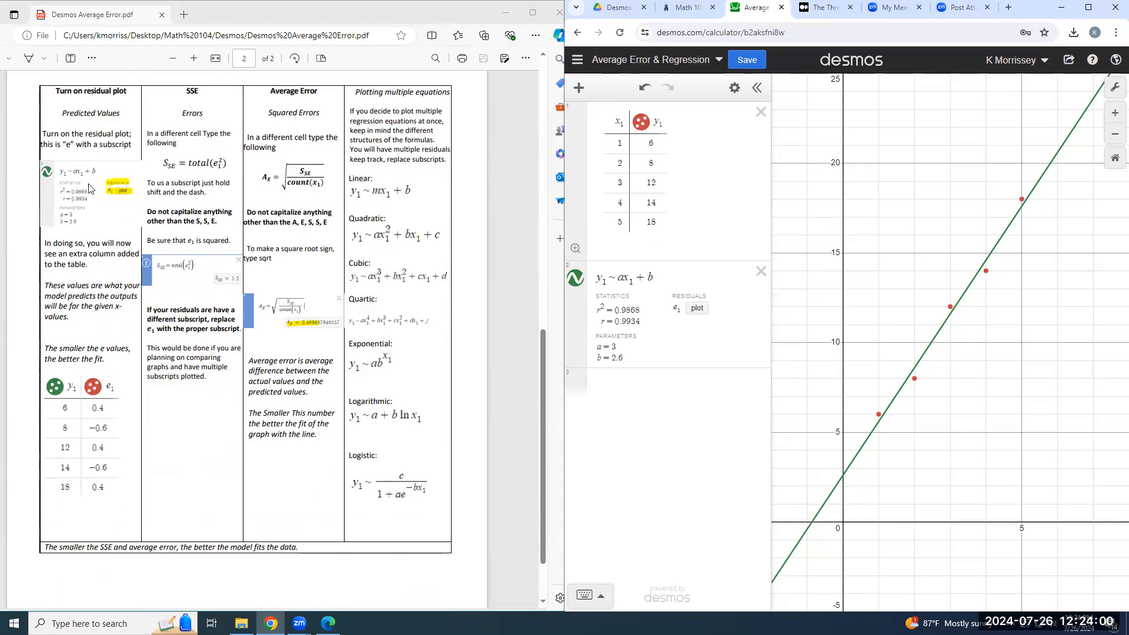
click(697, 310)
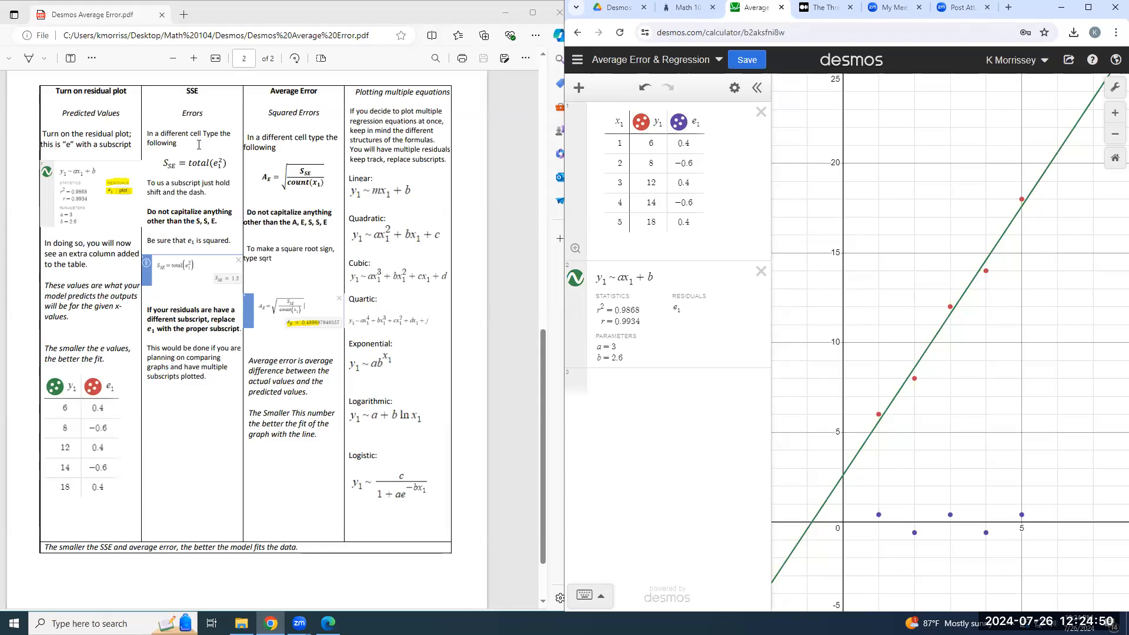
Add the sum of squared errors formula S_SE = total(e₁²) in the empty line below the regression.
click(612, 383)
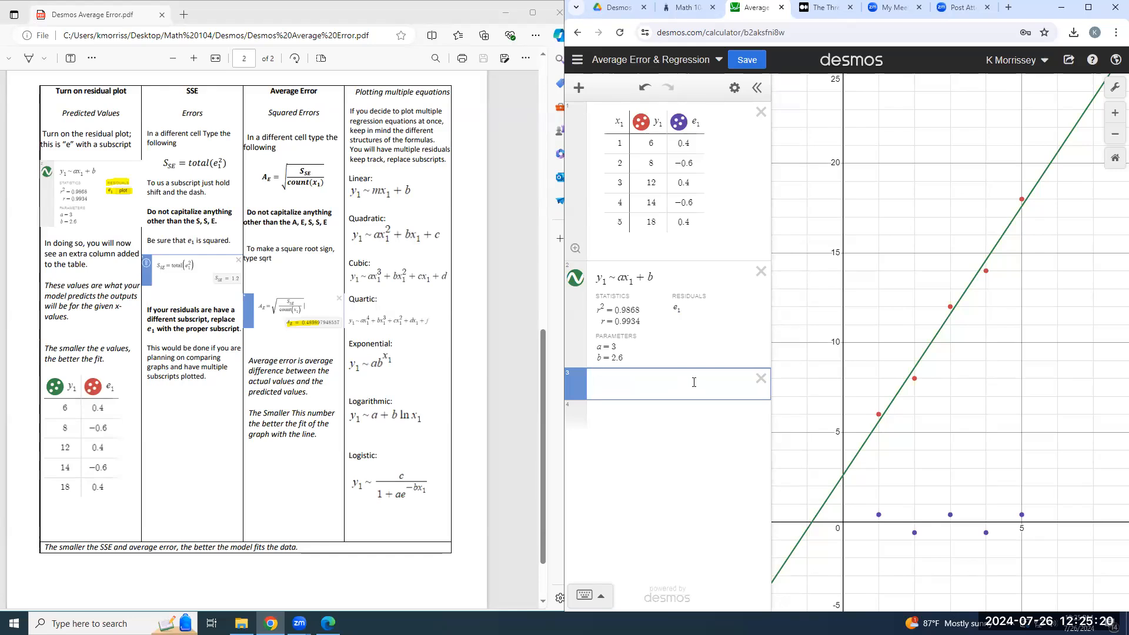
text(S_SE)
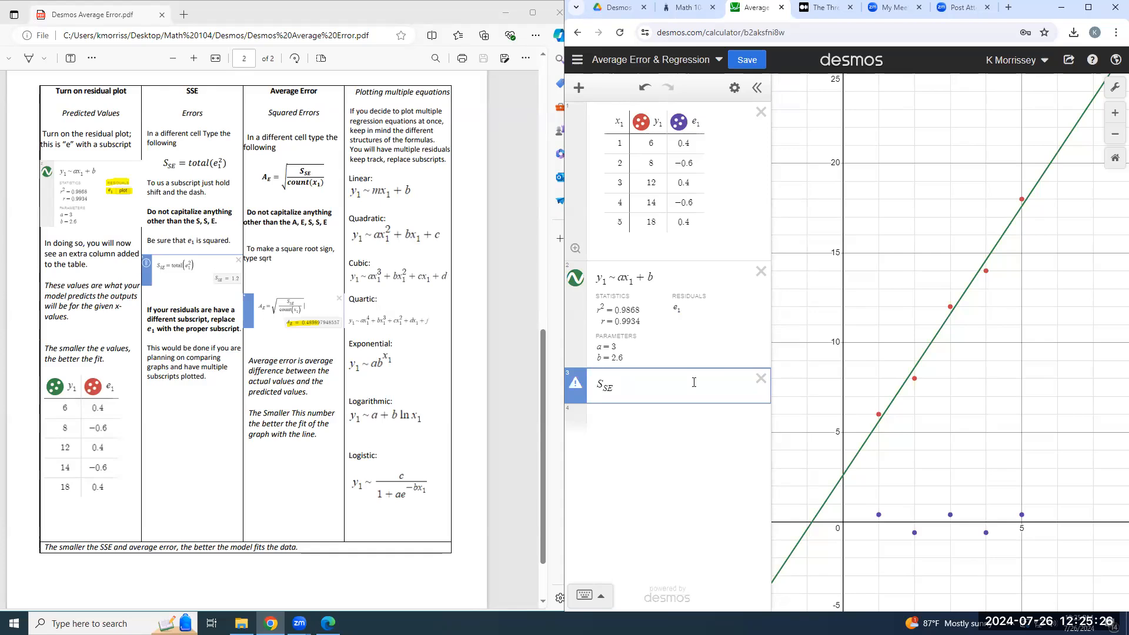
text(= to)
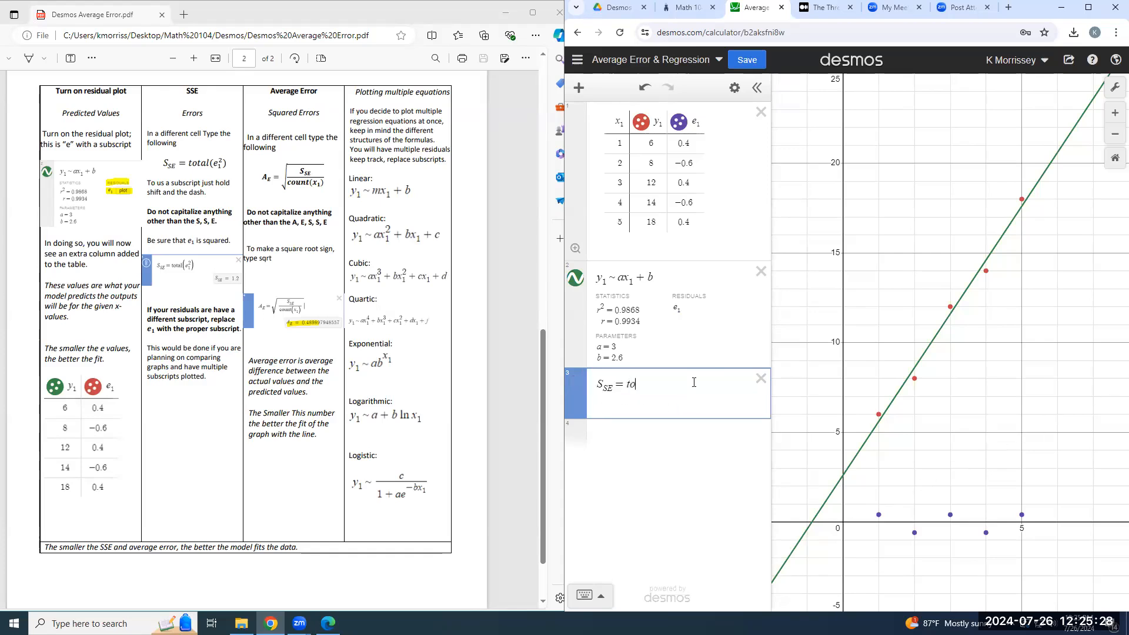
text(tal(e)
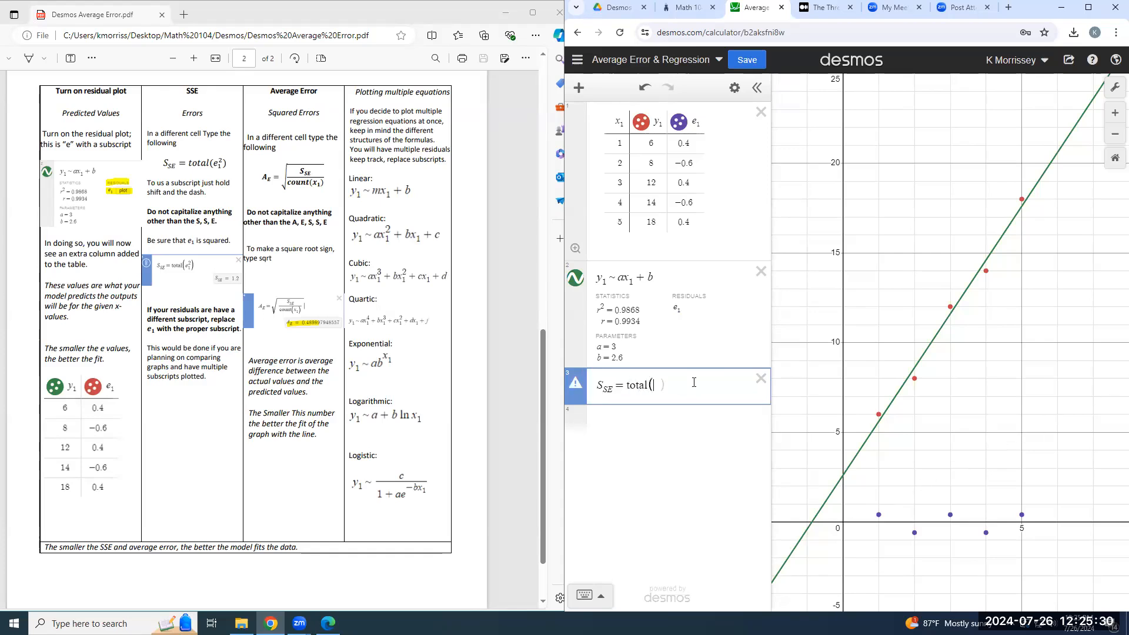
text(_1)
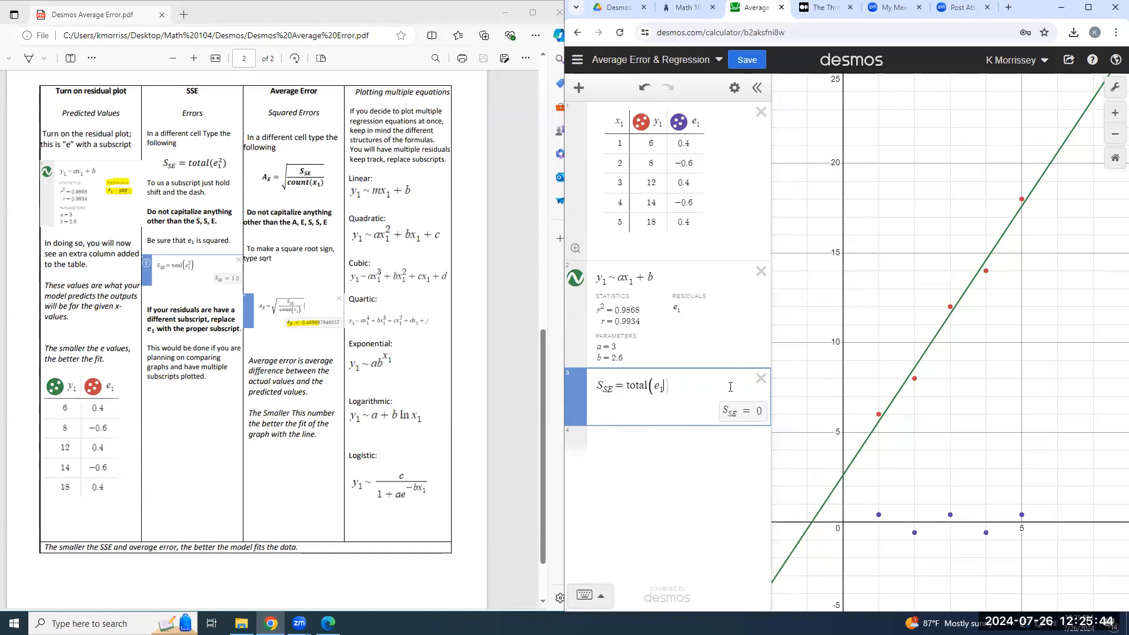
text(^2)
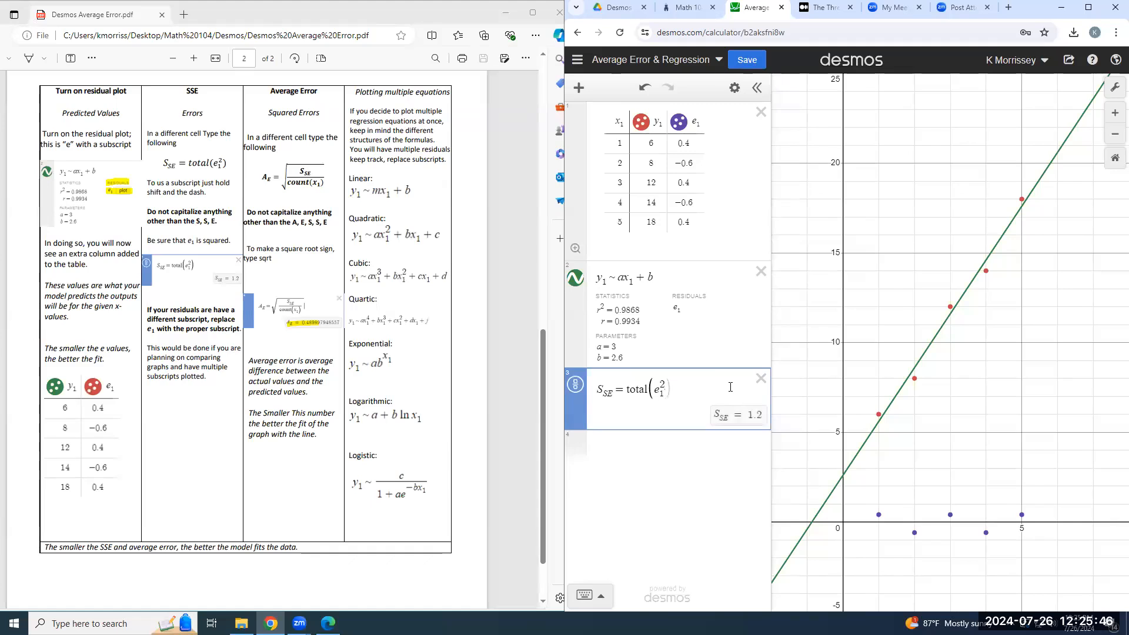
key(Right)
key(Right)
Add the average error formula A_E = √(S_SE / count(x₁)) in the line below the S_SE formula.
click(650, 450)
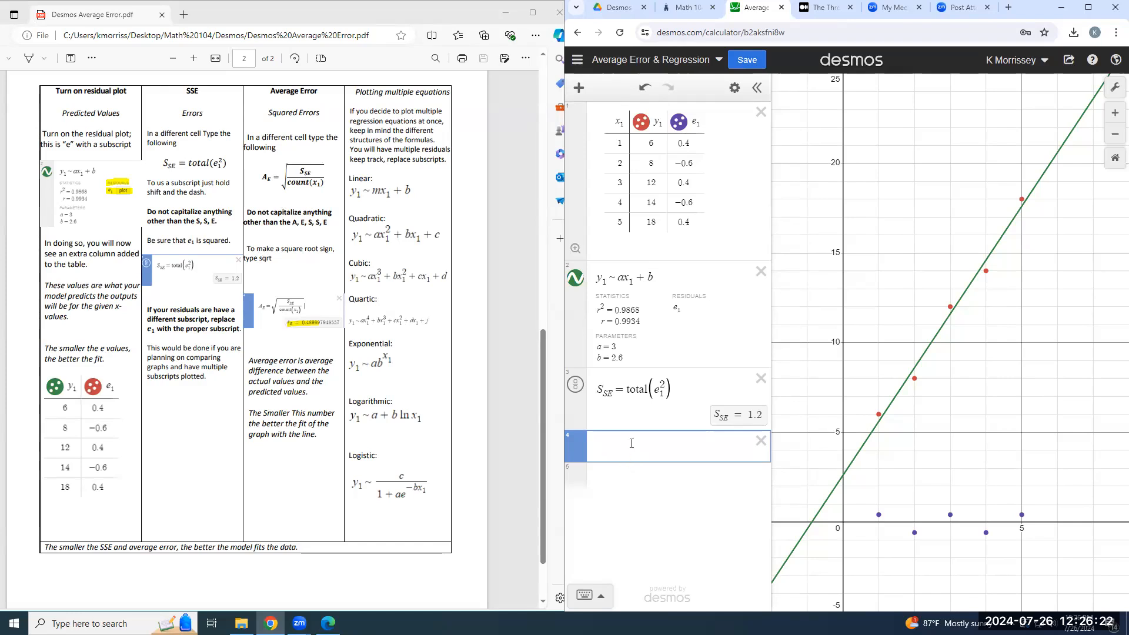
text(A_e=)
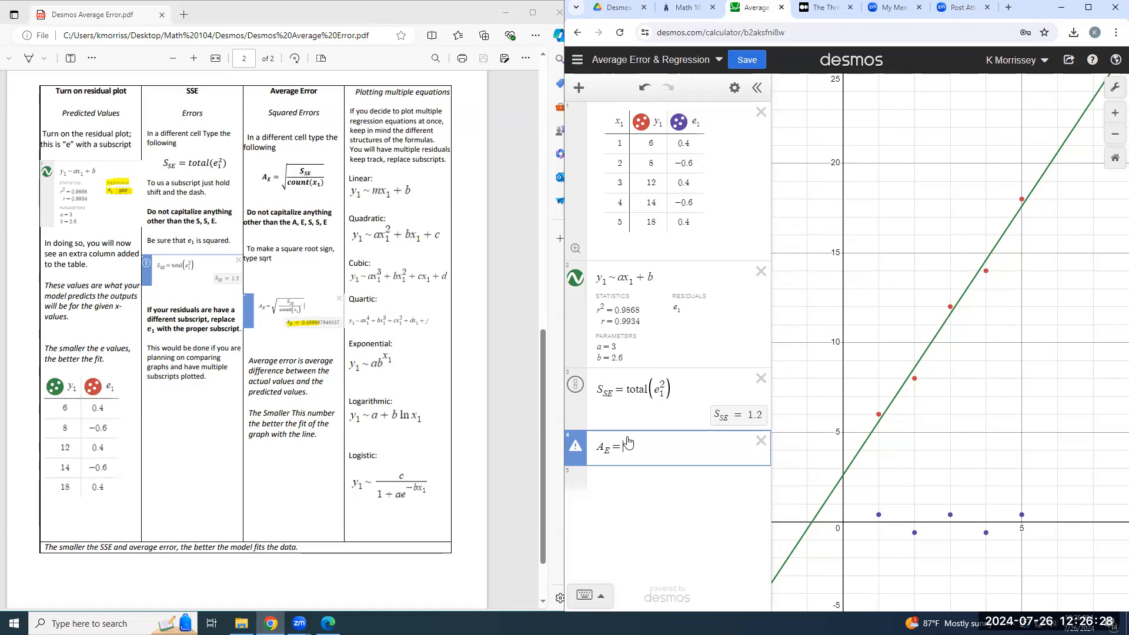
text(sqrt)
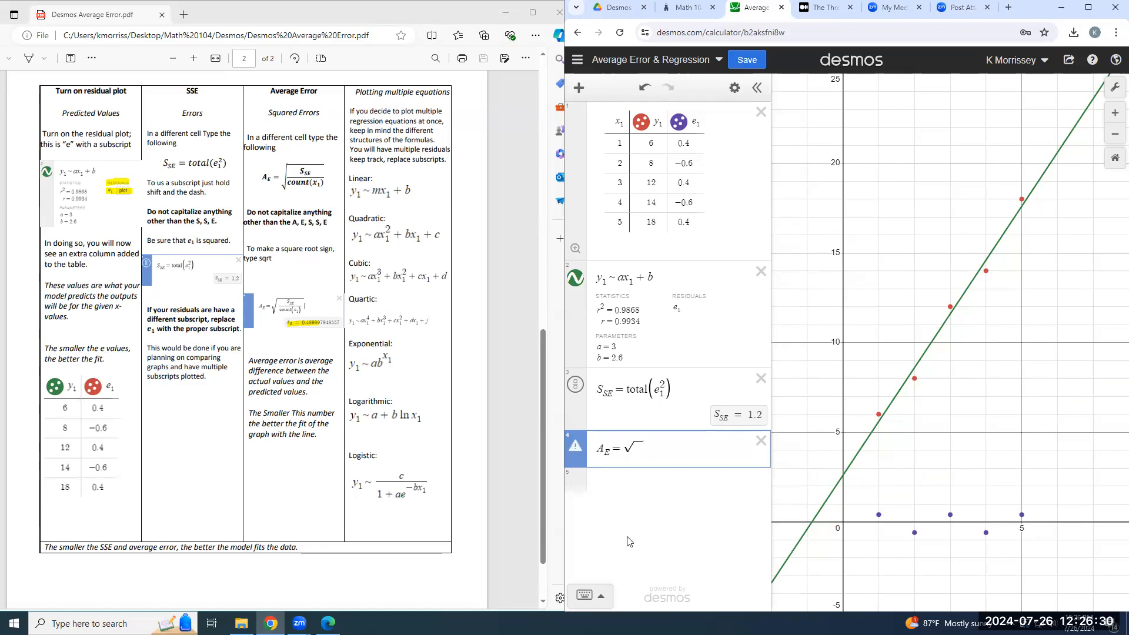
key(BackSpace)
text(sqrt()
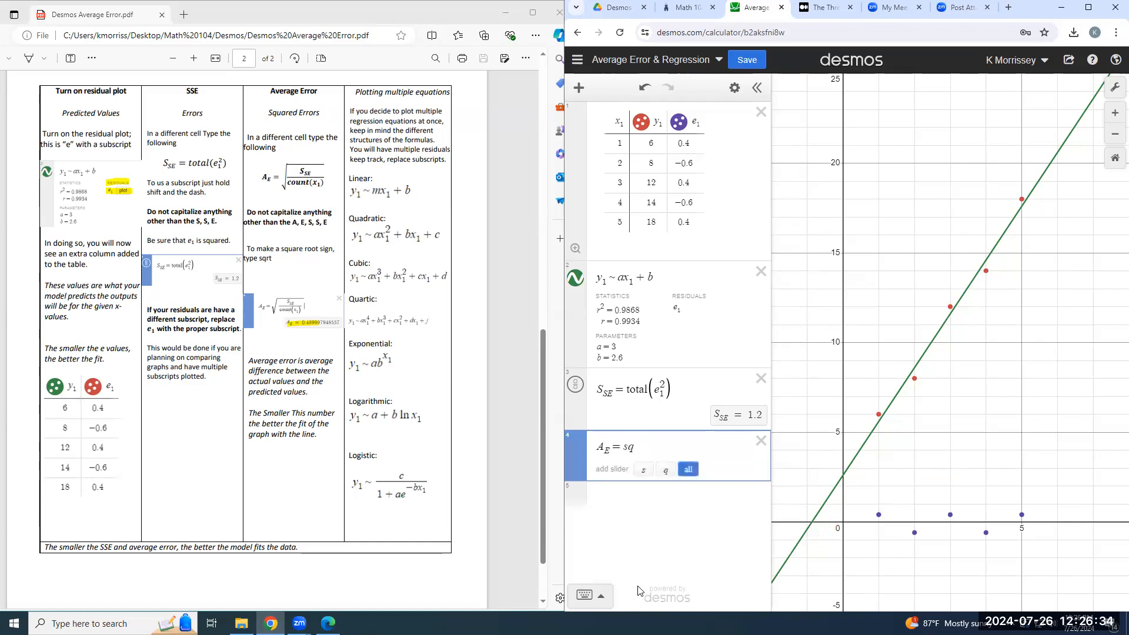
text(S_)
text(S)
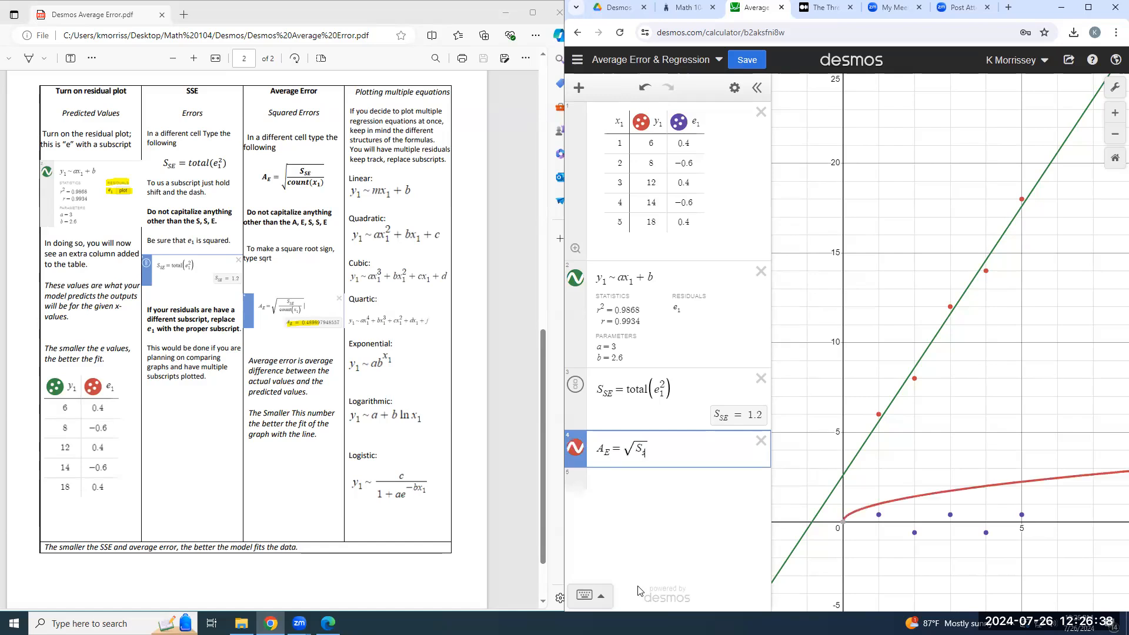
text(E)
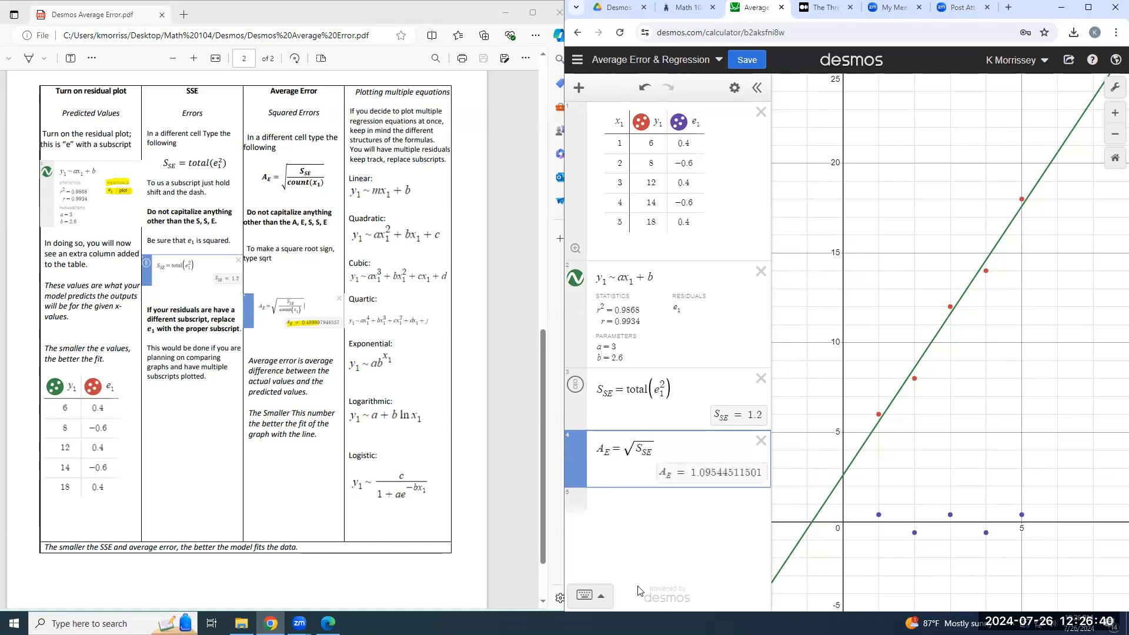
text(/count()
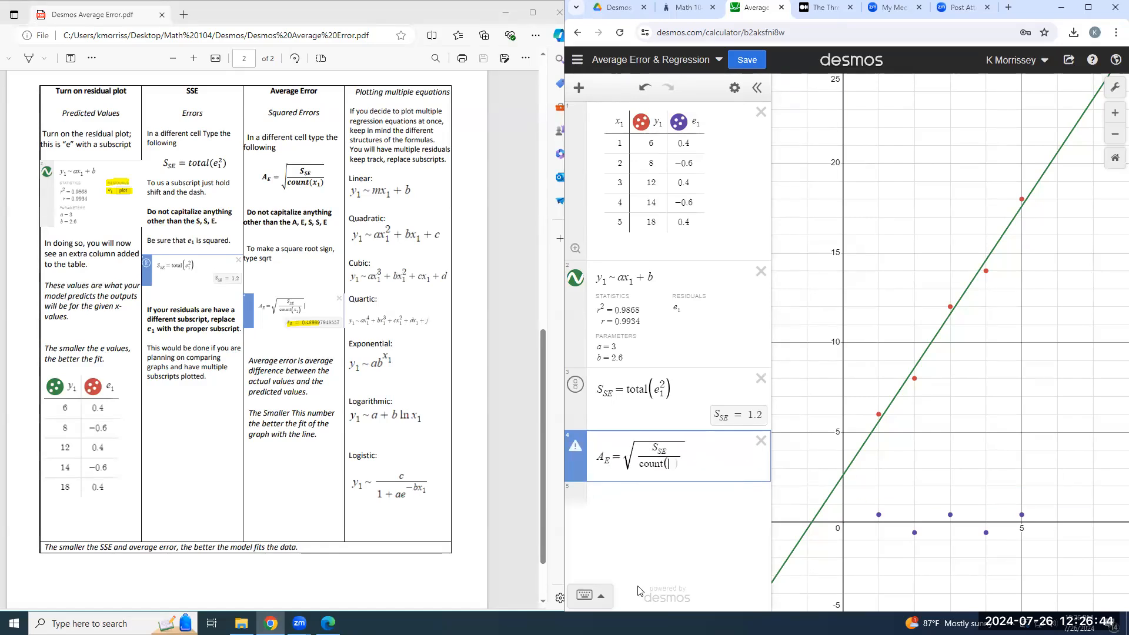
text(x_1)
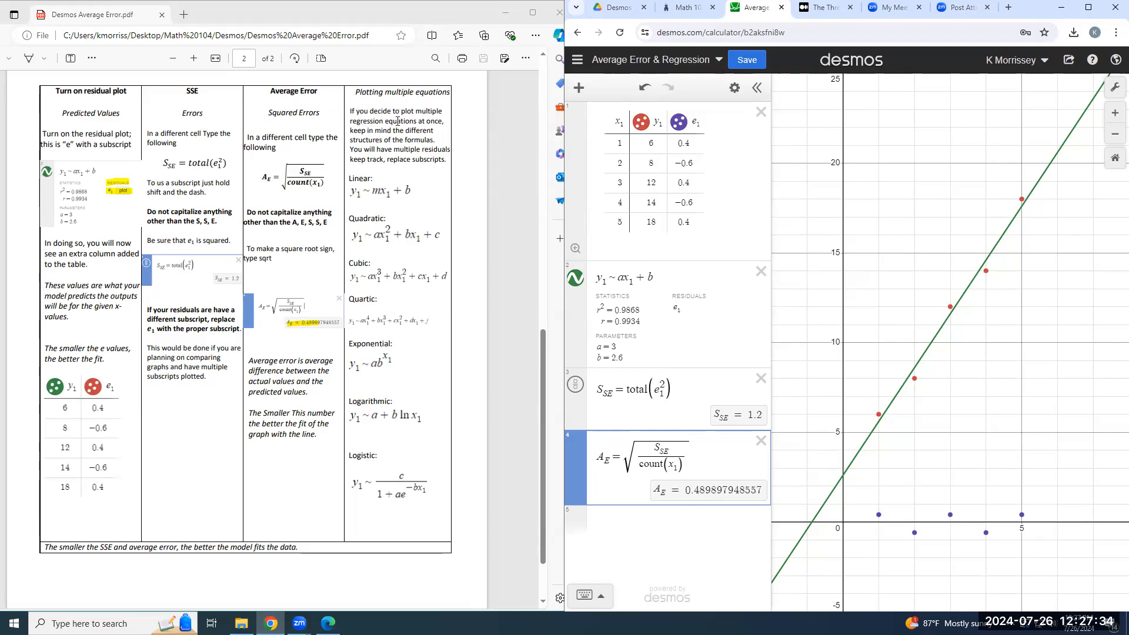
Add the quadratic regression y₁ ~ ax₁² + bx₁ + c in the empty line below the average error formula.
click(651, 538)
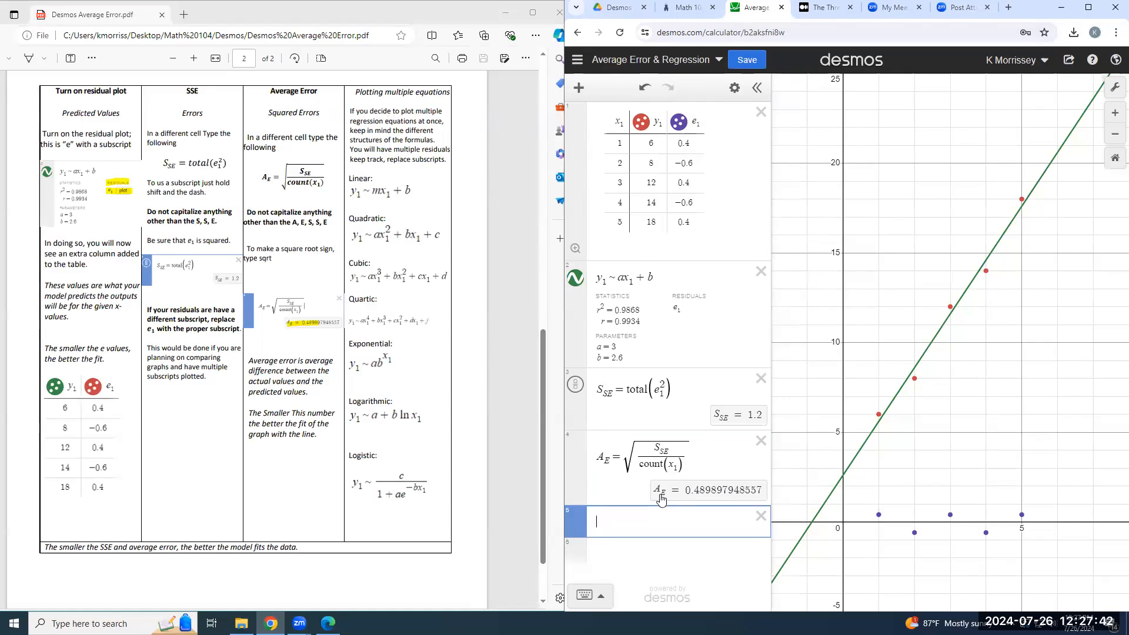
text(1)
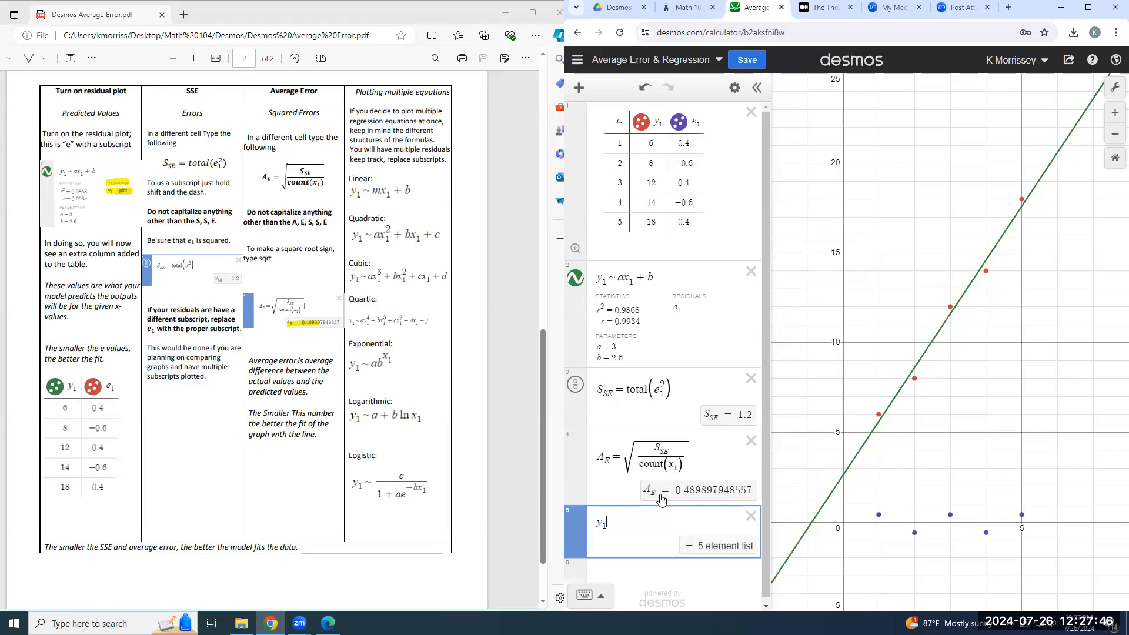
text(~)
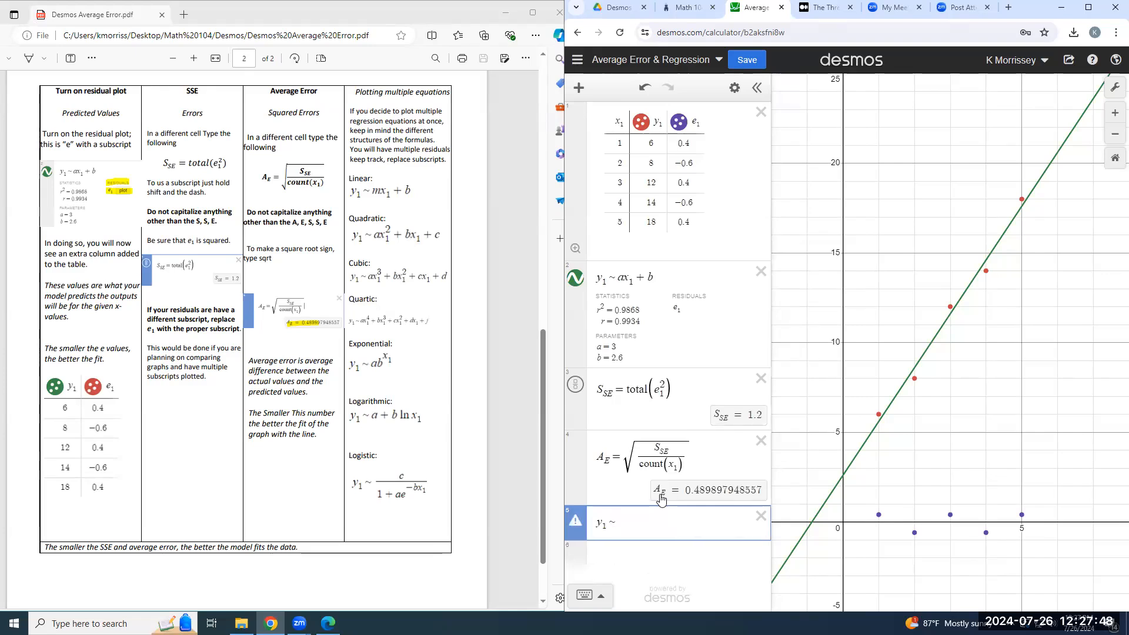
text(ax^2)
key(BackSpace)
key(BackSpace)
key(BackSpace)
text(1)
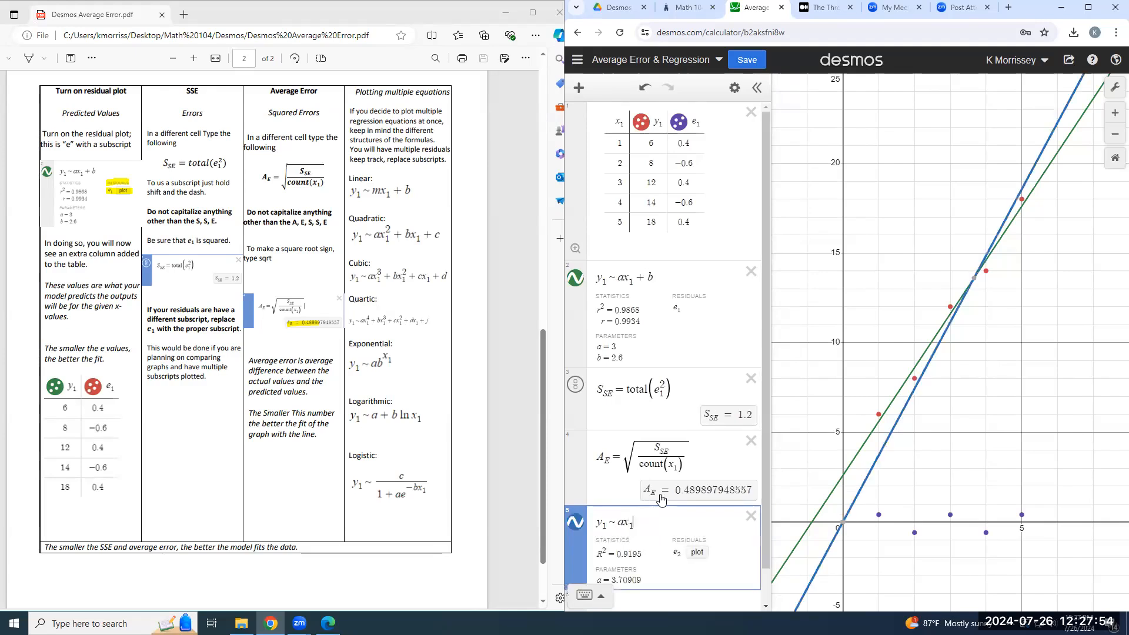
text(^2)
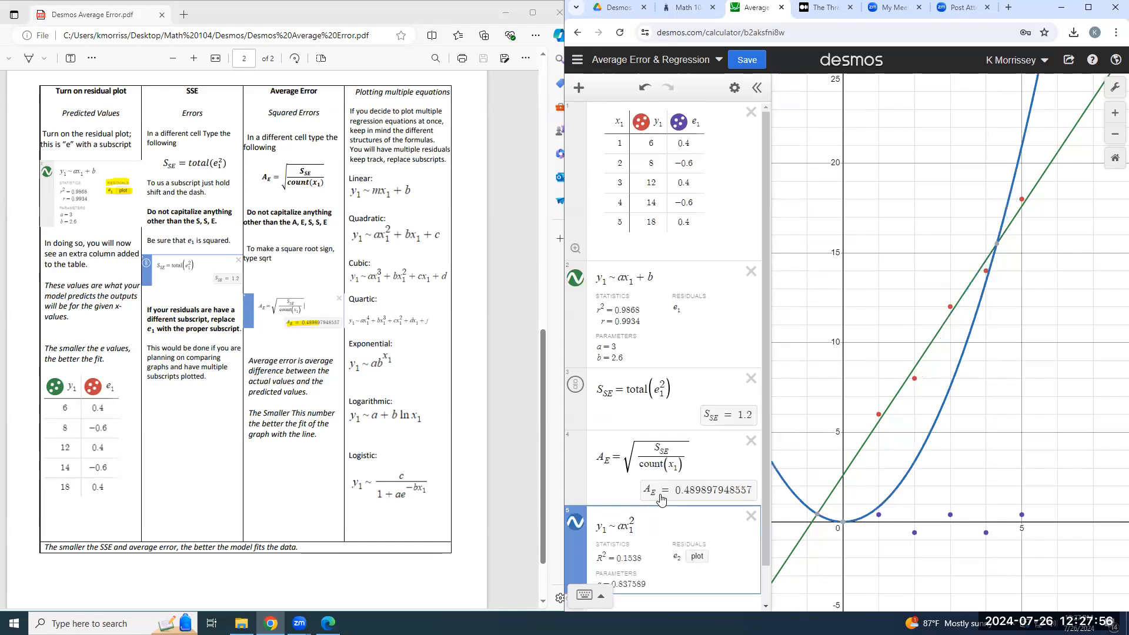
key(Right)
text(+ bx)
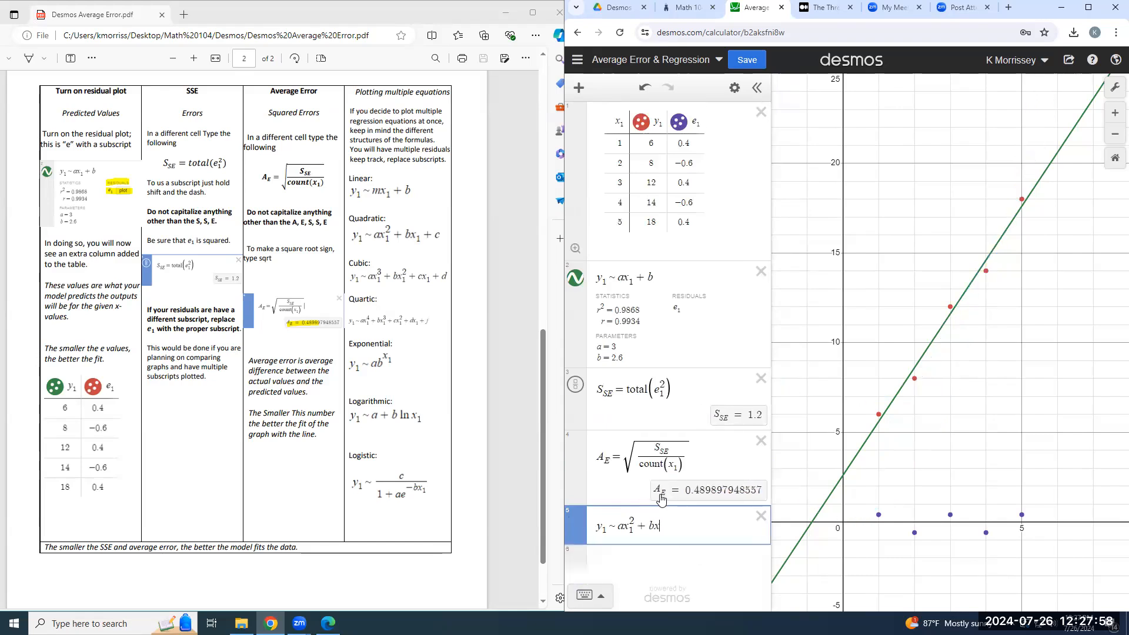
text(_1)
click(661, 498)
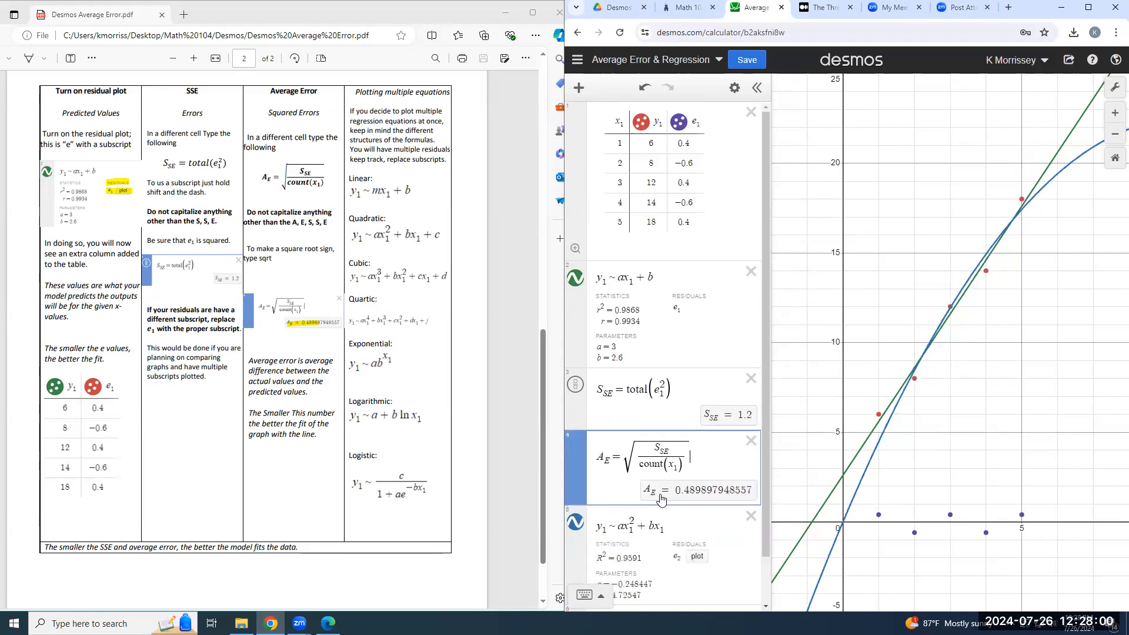
key(Down)
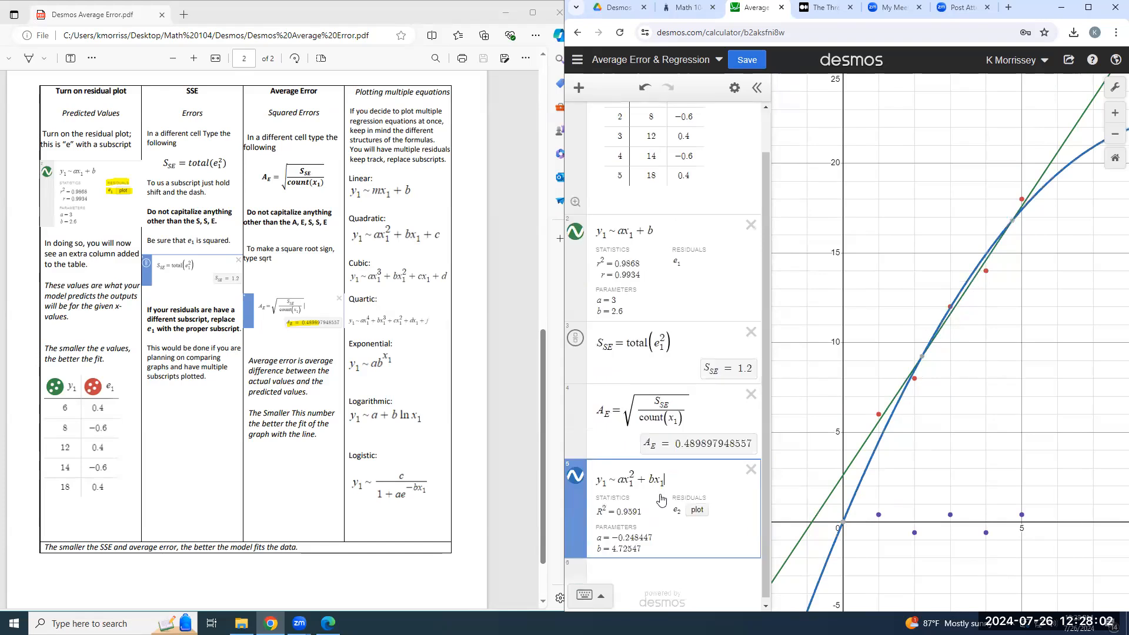
text(+c)
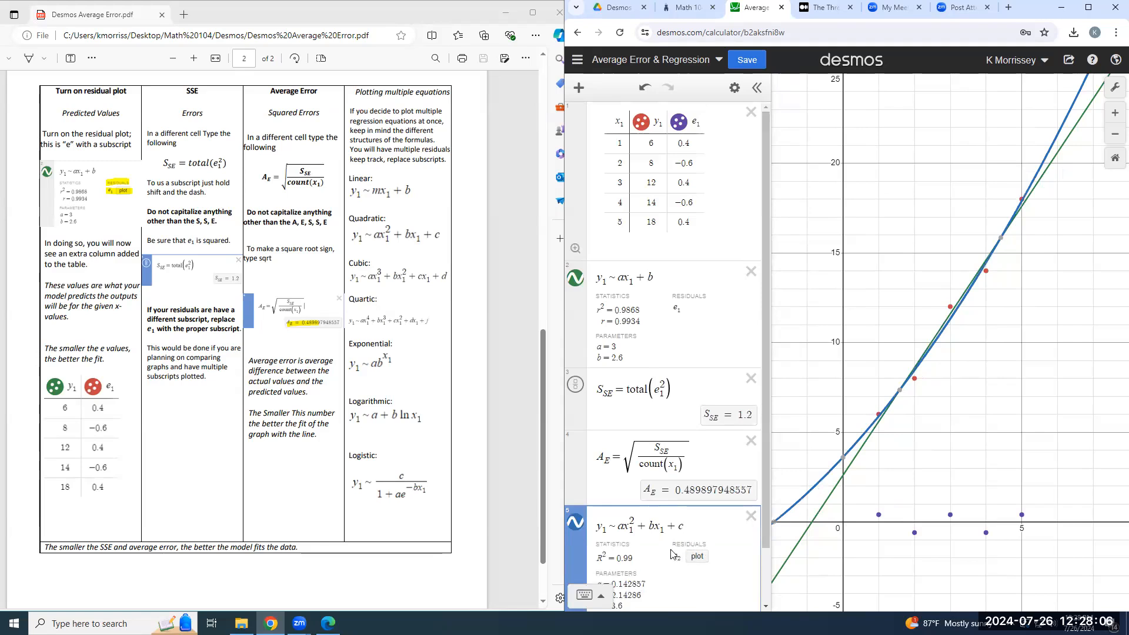
Hide the linear regression's line on the graph and plot the quadratic regression's residuals e₂.
scroll(672, 556, down, 1)
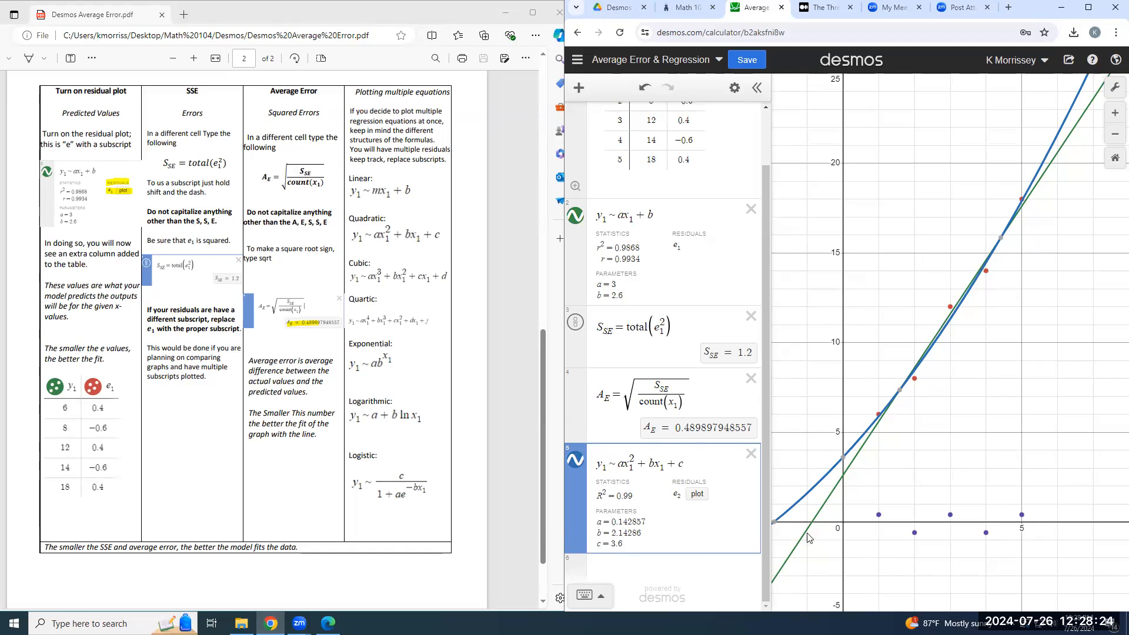
click(577, 221)
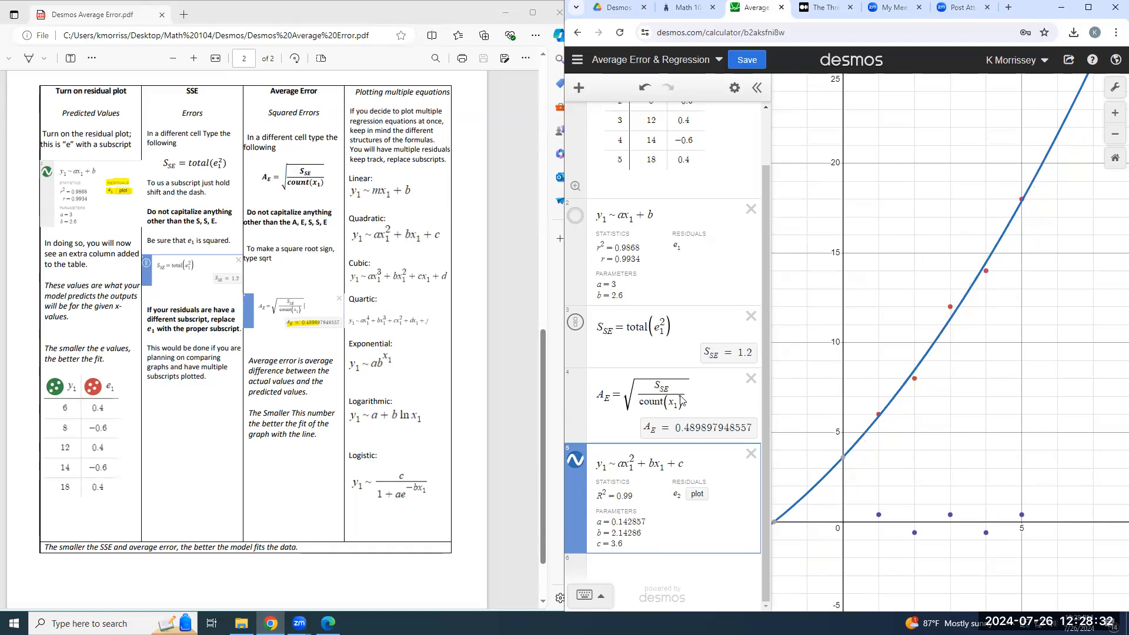
click(697, 495)
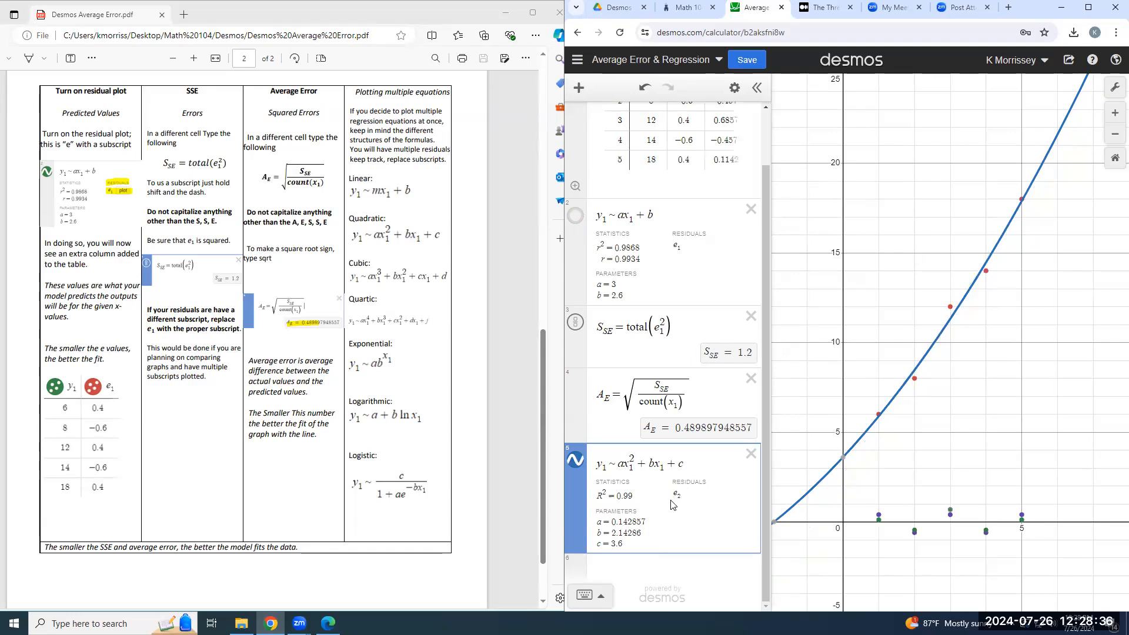
Widen the expression list until the table's e₂ residual column shows in full.
scroll(675, 498, up, 1)
scroll(675, 498, up, 1)
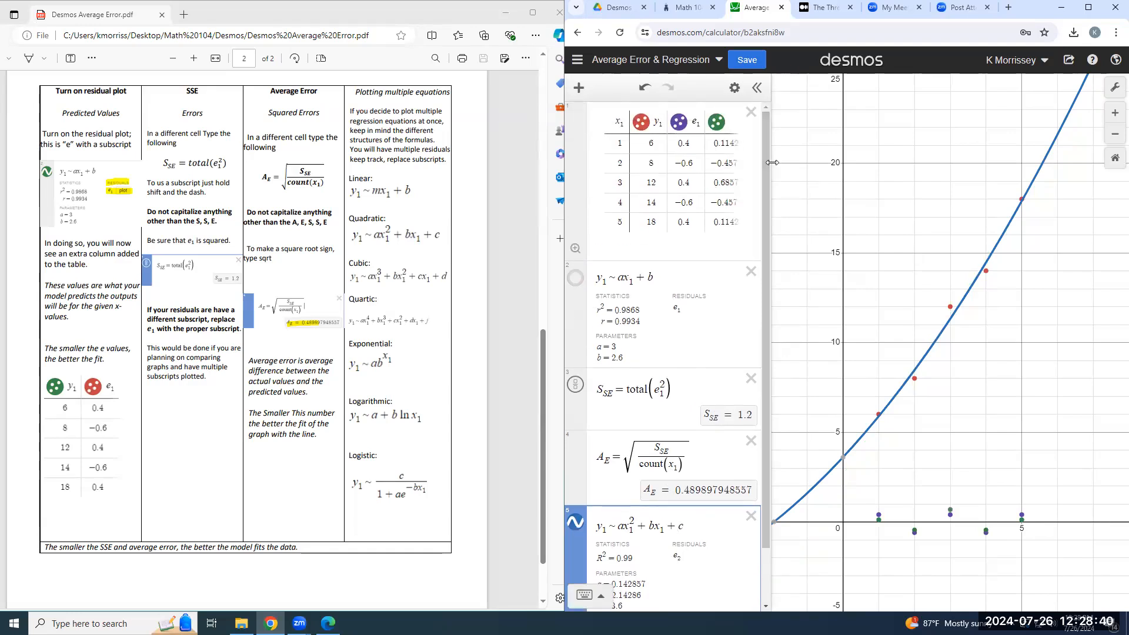
drag(771, 168, 816, 169)
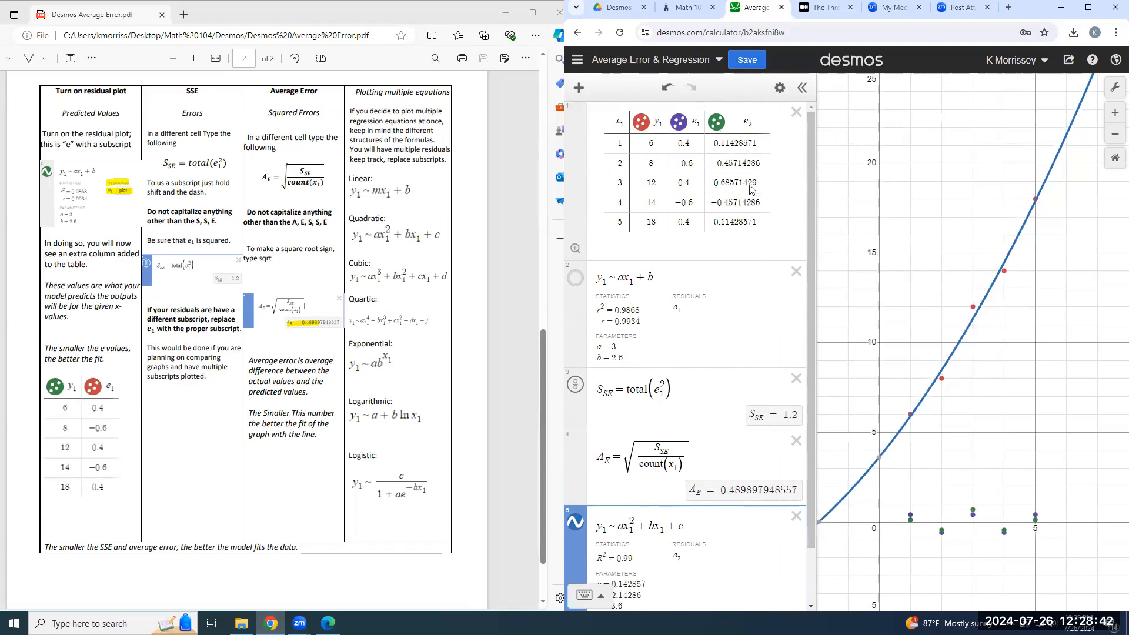
Change the sum of squared errors formula to use the quadratic residuals, S_SE = total(e₂²), and review the results against the worksheet.
click(662, 394)
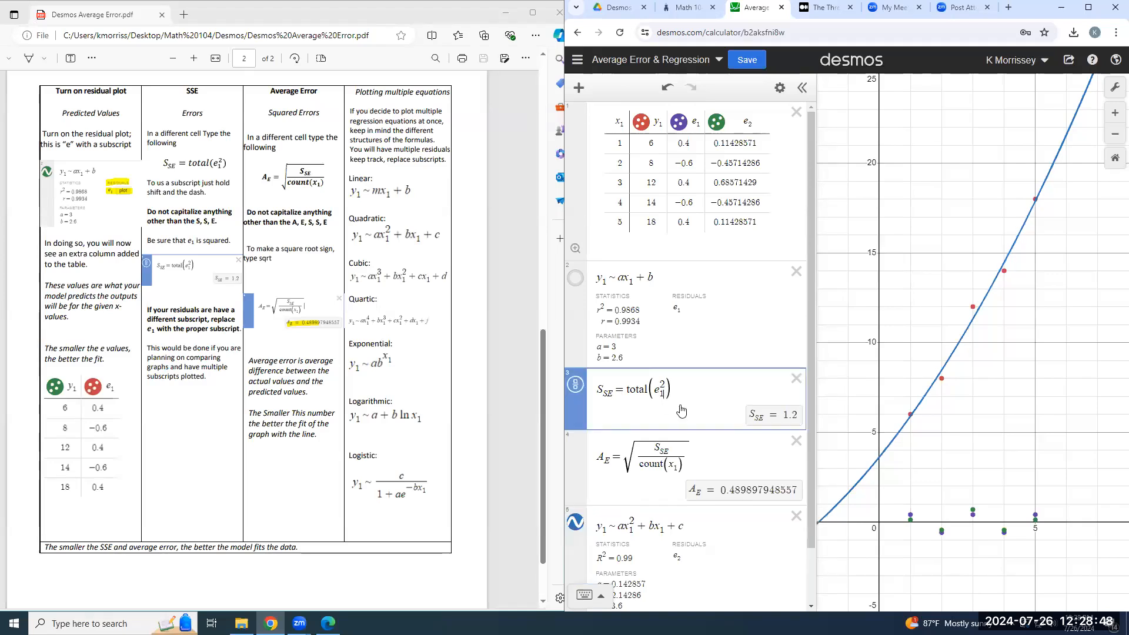
key(BackSpace)
text(2)
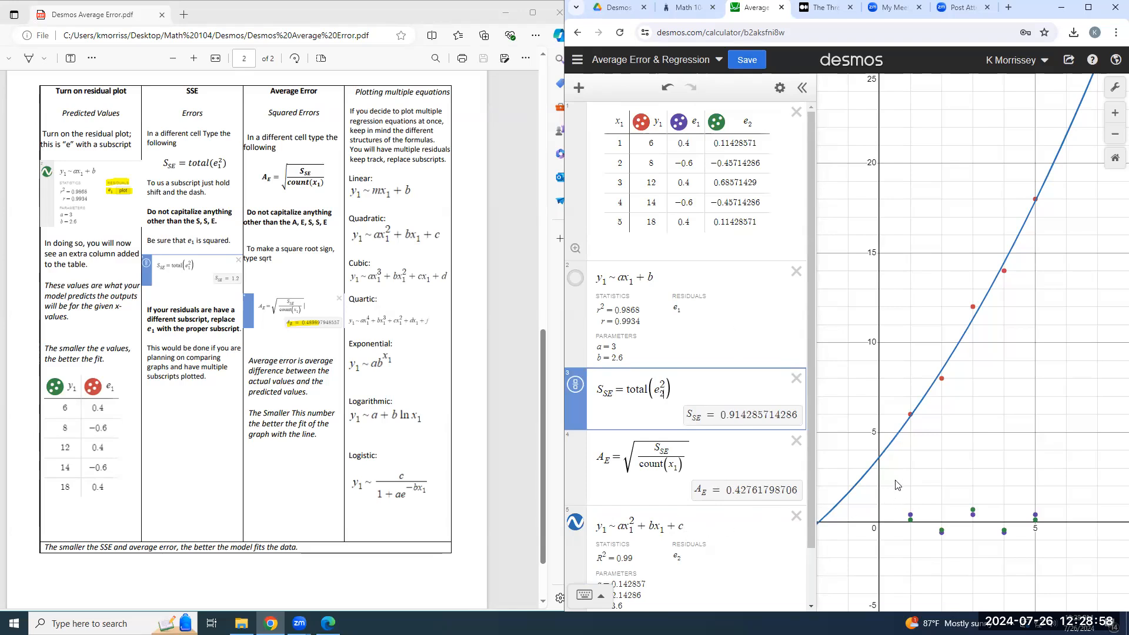
scroll(712, 532, down, 2)
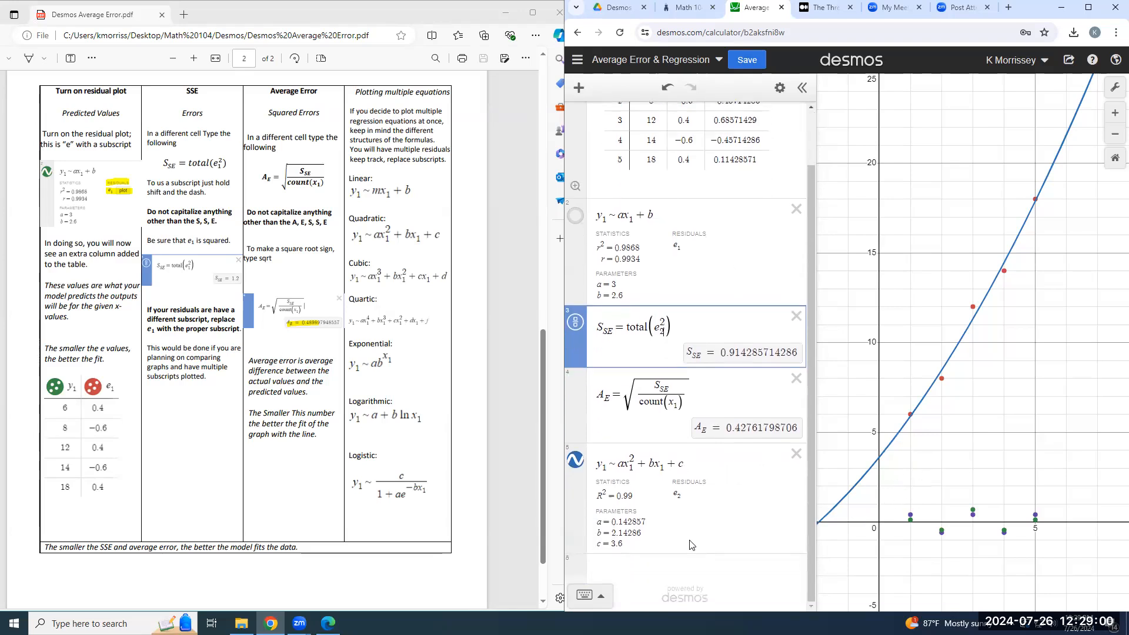
scroll(692, 541, up, 2)
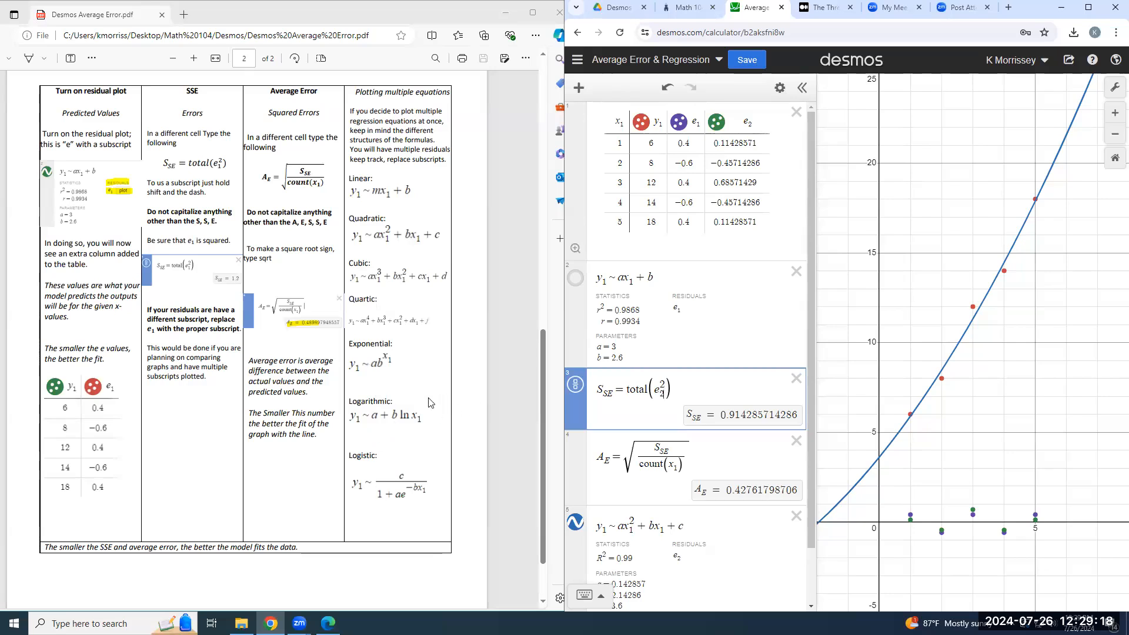
scroll(394, 423, up, 1)
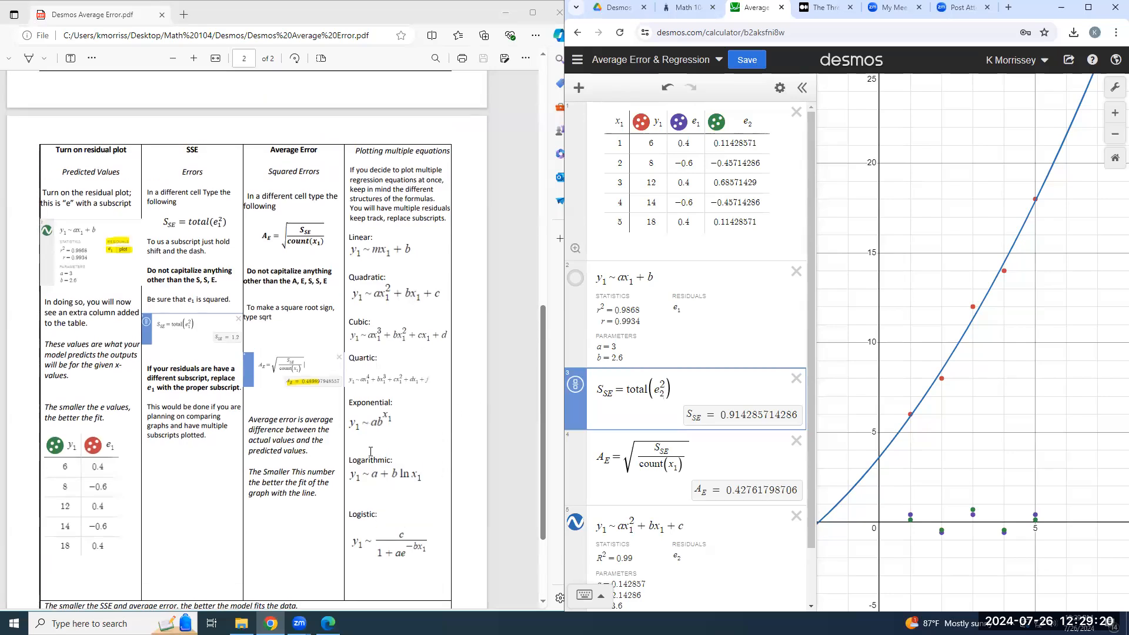